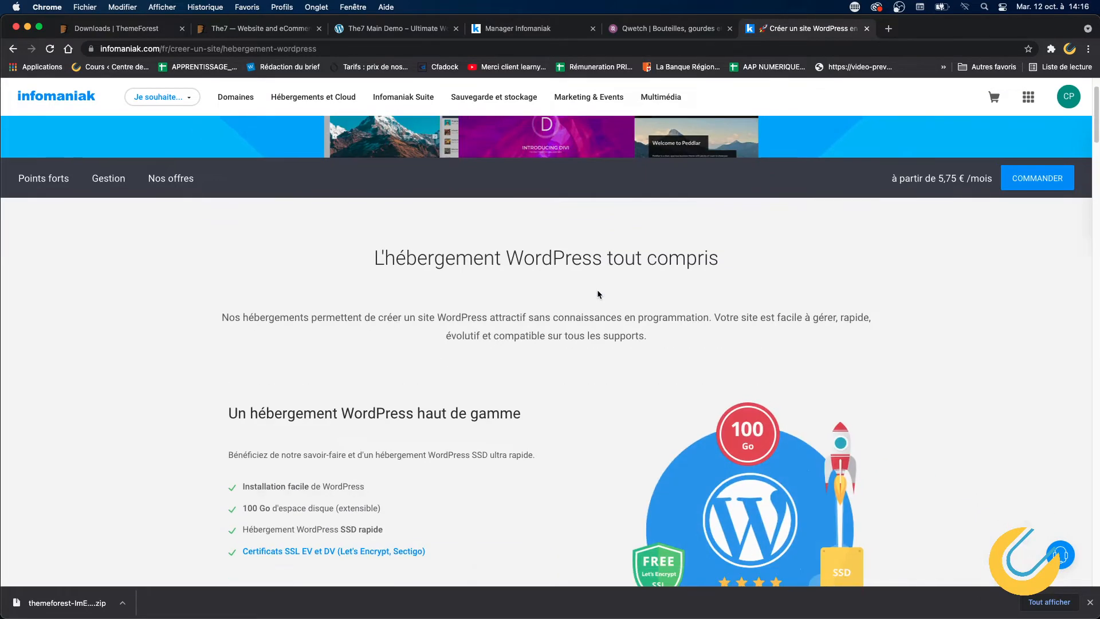
Step: Look through the WordPress hosting page's highlights and management features, from the included themes to site speed and unlimited traffic
{"action": "scroll", "coordinate": [385, 236], "scroll_direction": "up", "scroll_amount": 5}
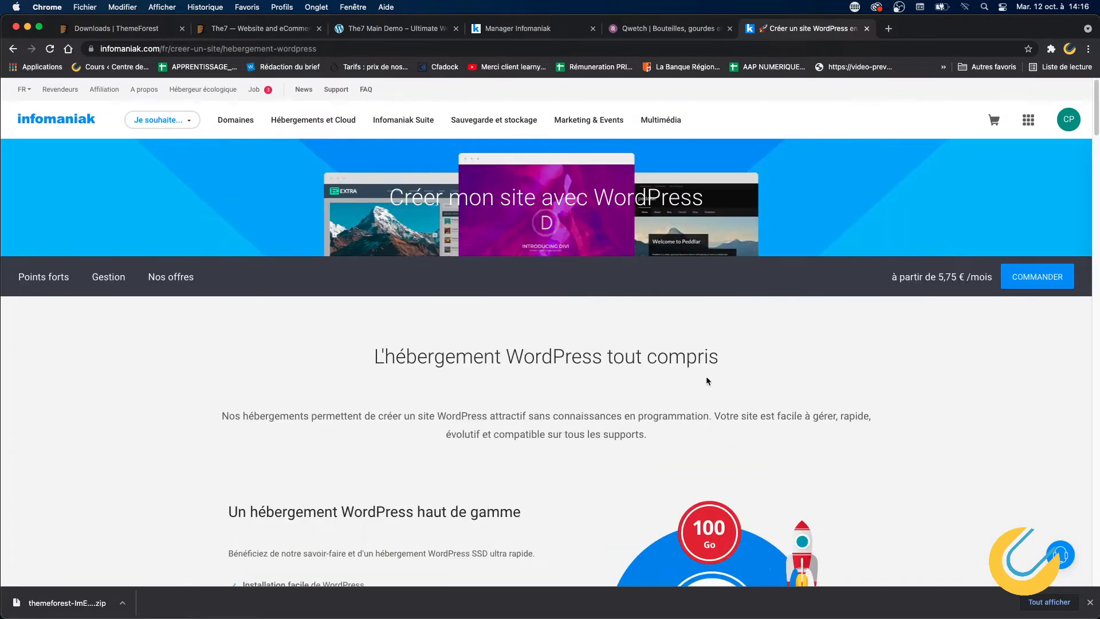
{"action": "scroll", "coordinate": [704, 373], "scroll_direction": "down", "scroll_amount": 5}
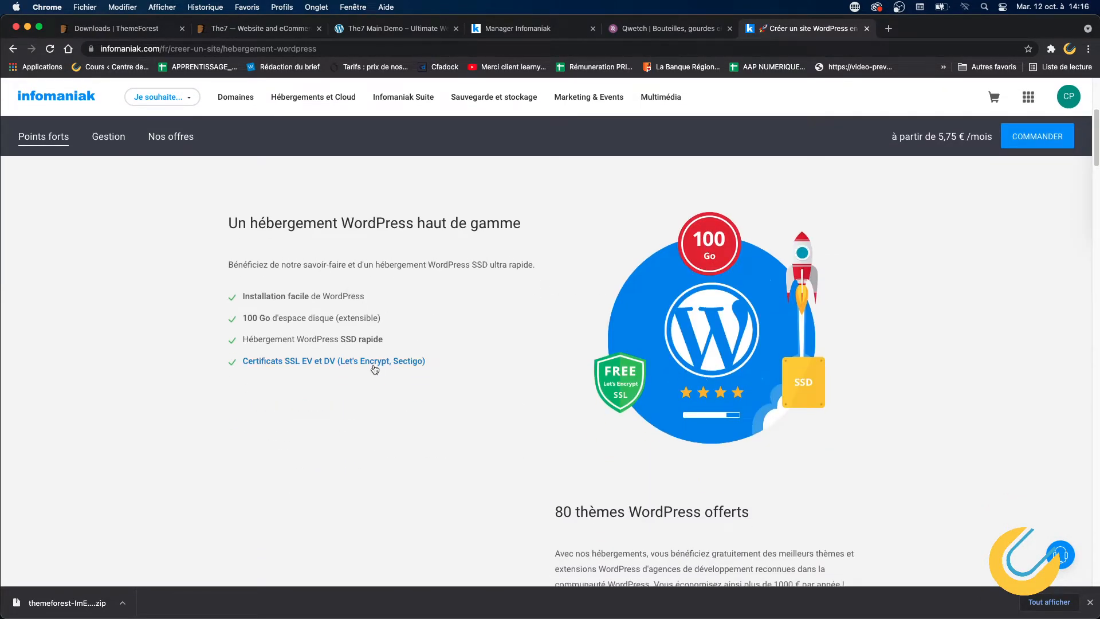
{"action": "scroll", "coordinate": [586, 325], "scroll_direction": "down", "scroll_amount": 3}
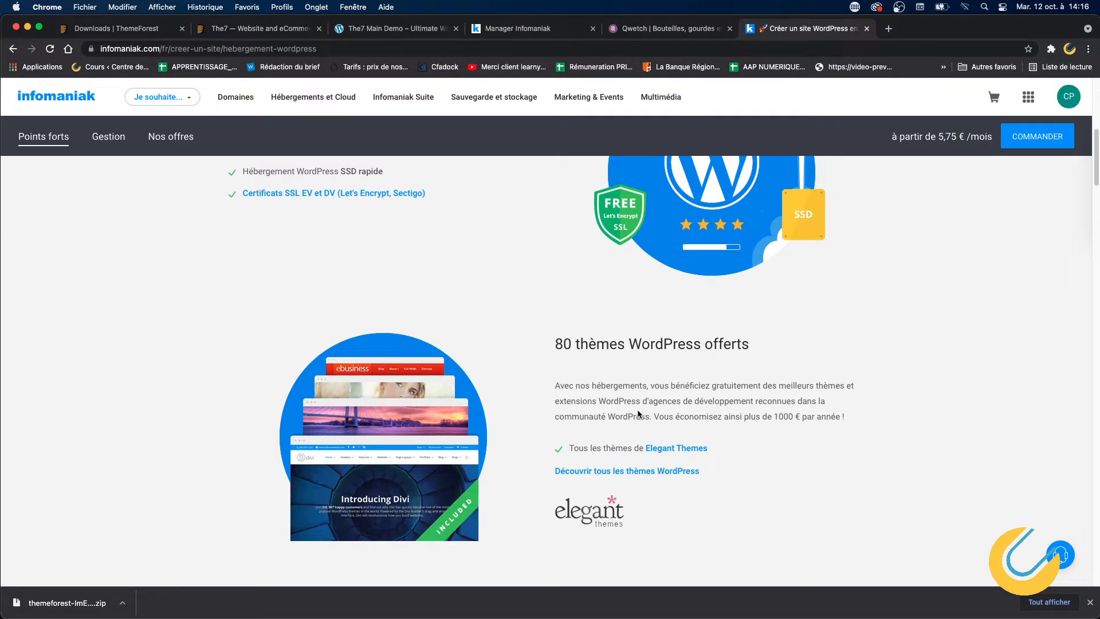
{"action": "scroll", "coordinate": [638, 412], "scroll_direction": "down", "scroll_amount": 1}
{"action": "scroll", "coordinate": [637, 412], "scroll_direction": "down", "scroll_amount": 1}
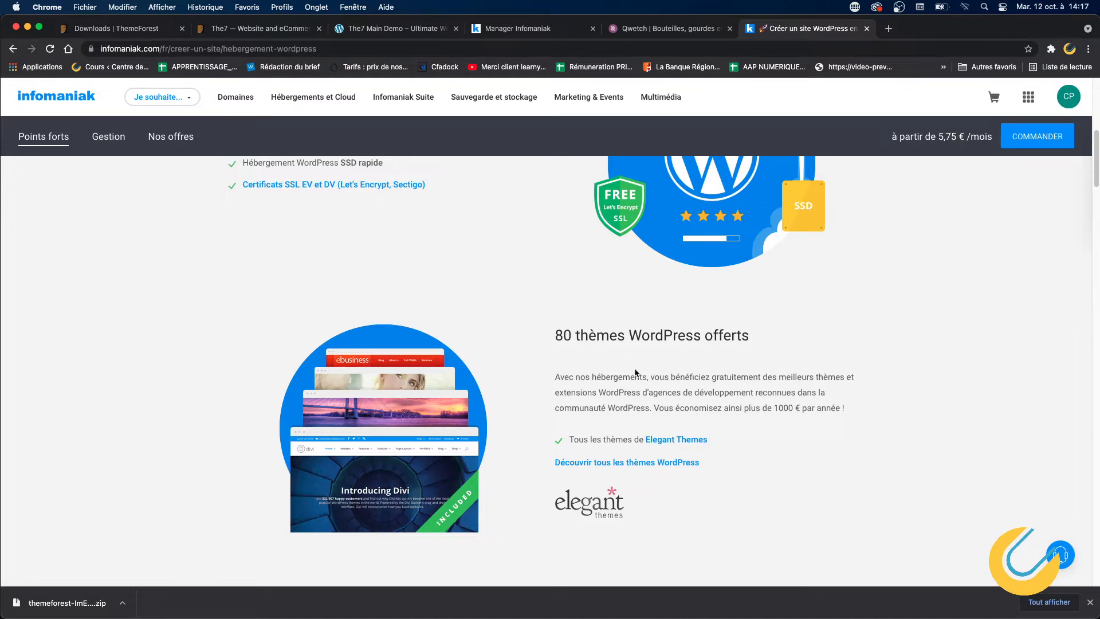
{"action": "scroll", "coordinate": [636, 377], "scroll_direction": "up", "scroll_amount": 2}
{"action": "scroll", "coordinate": [636, 377], "scroll_direction": "down", "scroll_amount": 8}
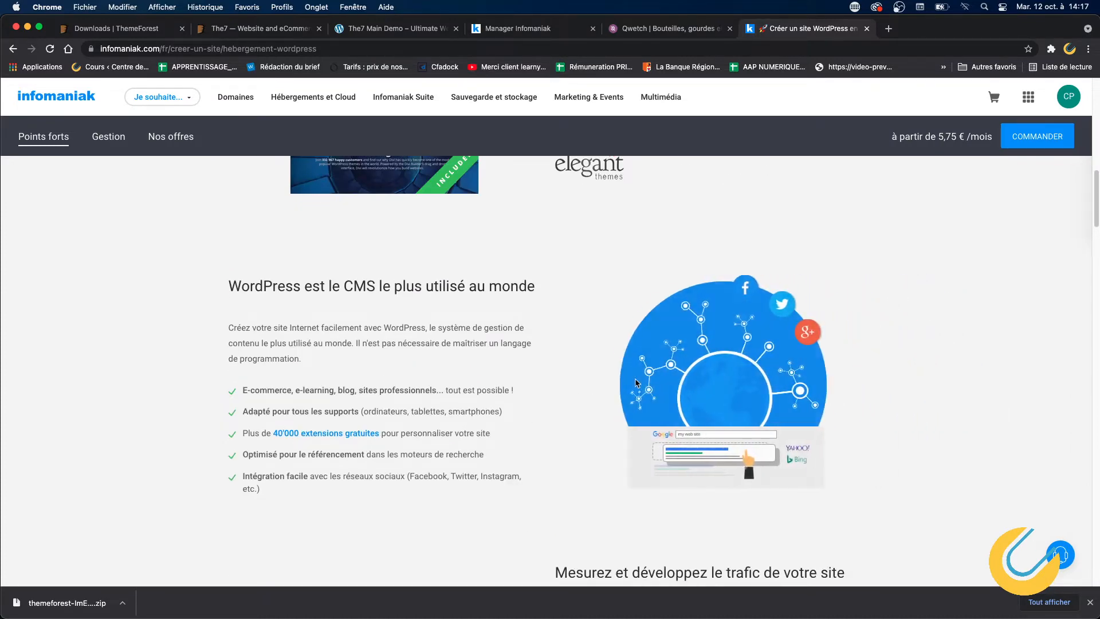
{"action": "scroll", "coordinate": [636, 383], "scroll_direction": "down", "scroll_amount": 5}
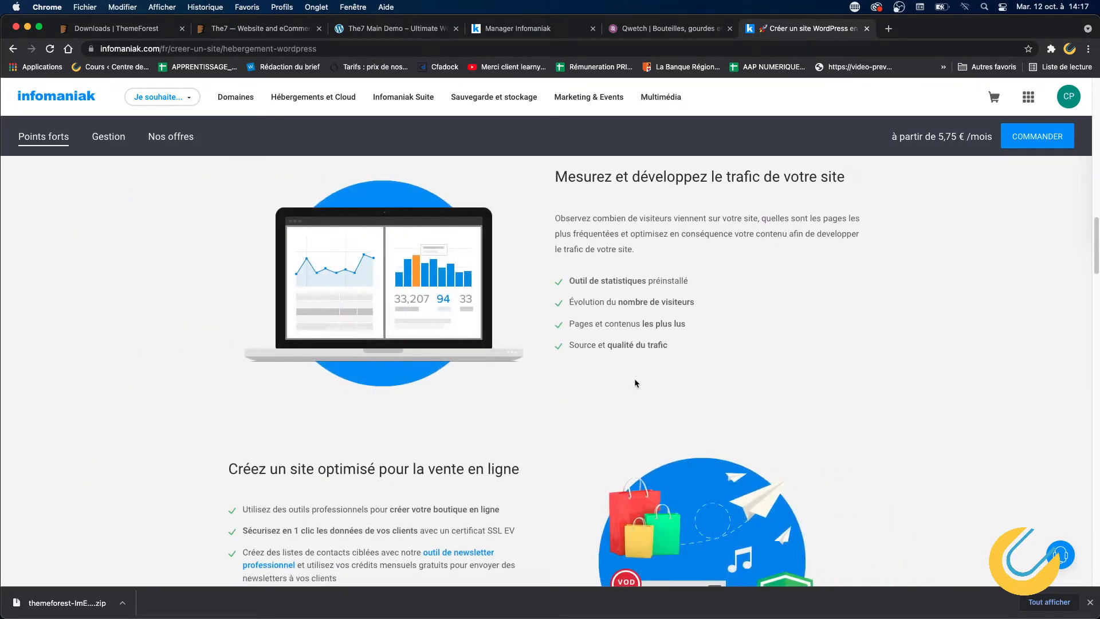
{"action": "scroll", "coordinate": [634, 383], "scroll_direction": "down", "scroll_amount": 4}
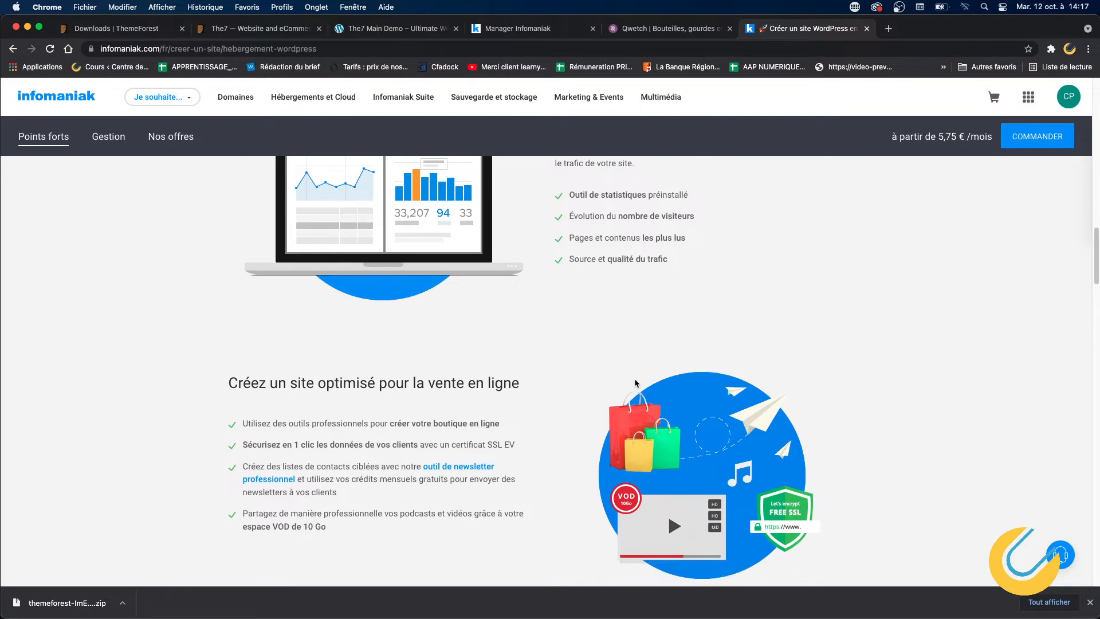
{"action": "scroll", "coordinate": [637, 381], "scroll_direction": "down", "scroll_amount": 20}
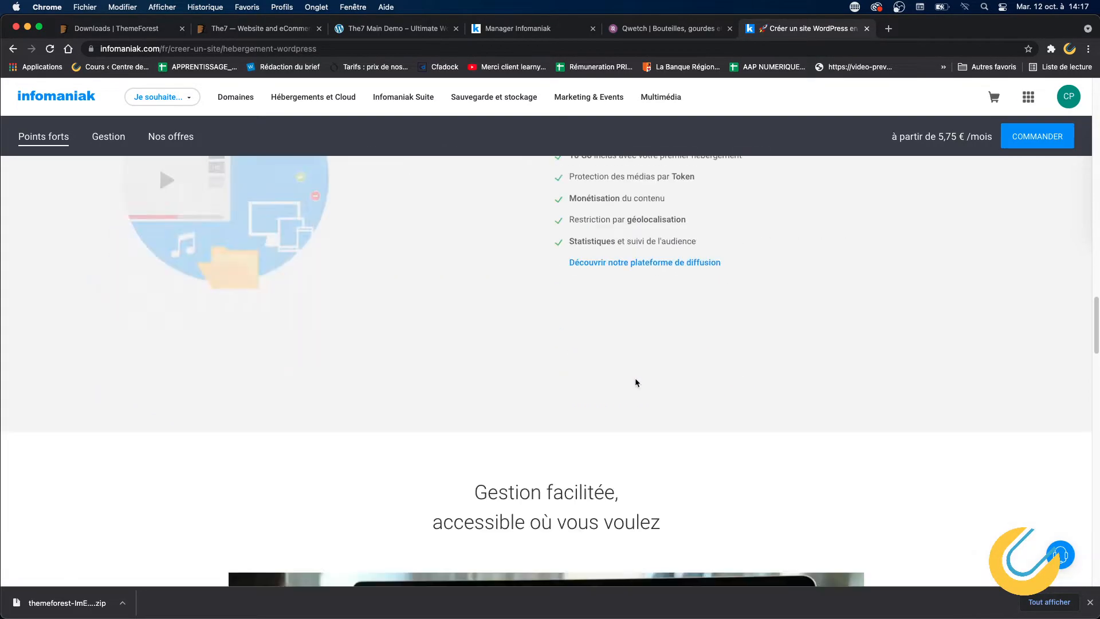
{"action": "scroll", "coordinate": [636, 383], "scroll_direction": "down", "scroll_amount": 8}
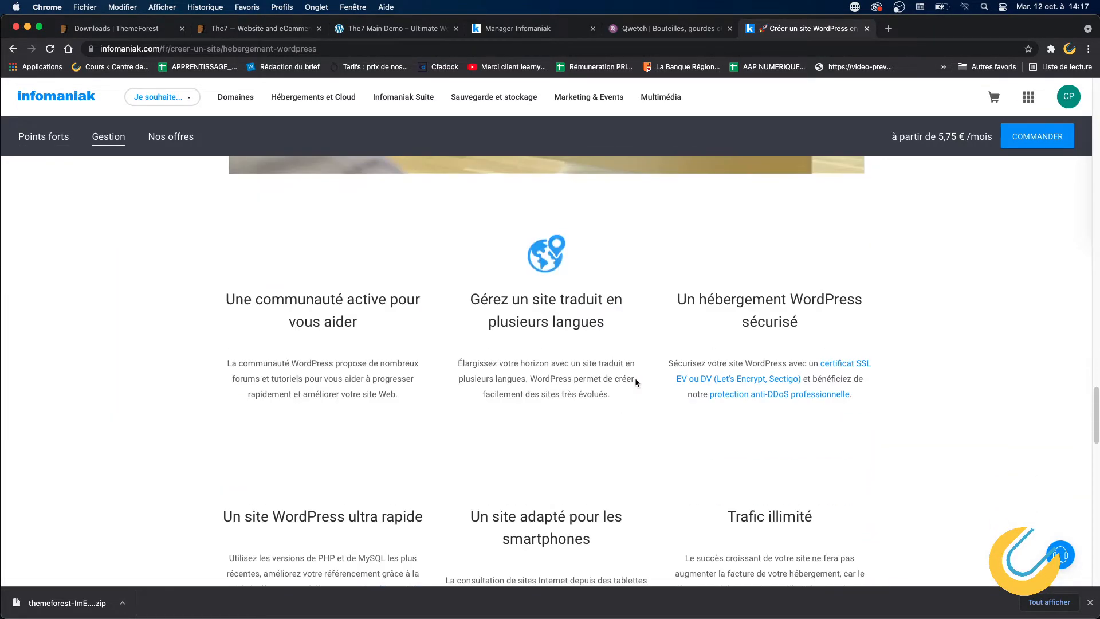
{"action": "scroll", "coordinate": [635, 377], "scroll_direction": "down", "scroll_amount": 10}
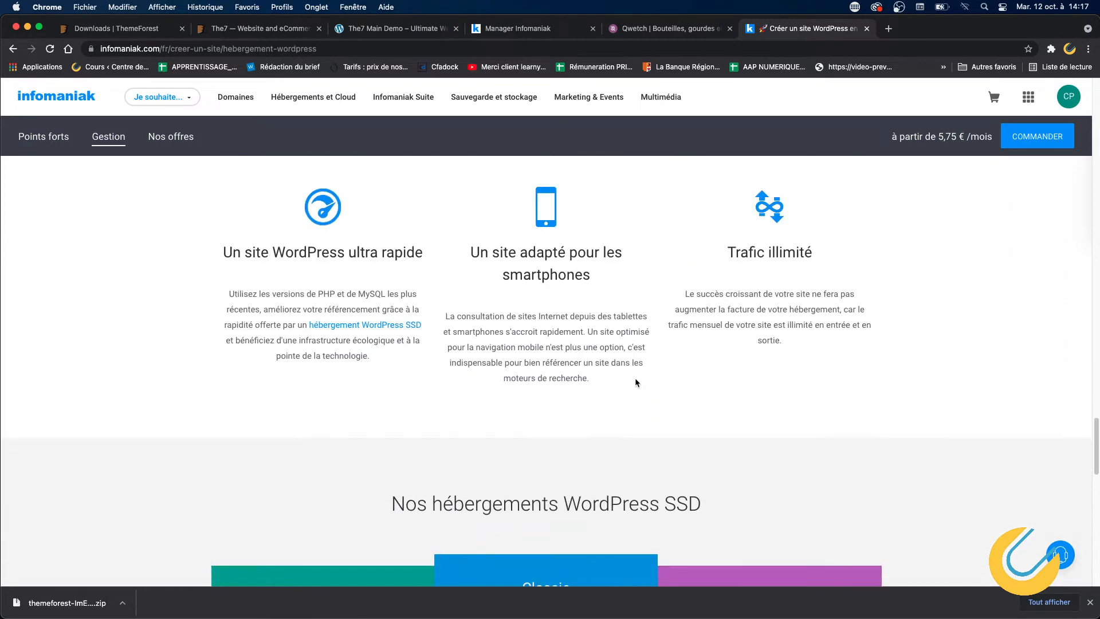
Step: Compare the Web and Classic WordPress hosting plans, examining their included services, e-mail options and monthly prices
{"action": "scroll", "coordinate": [635, 380], "scroll_direction": "down", "scroll_amount": 15}
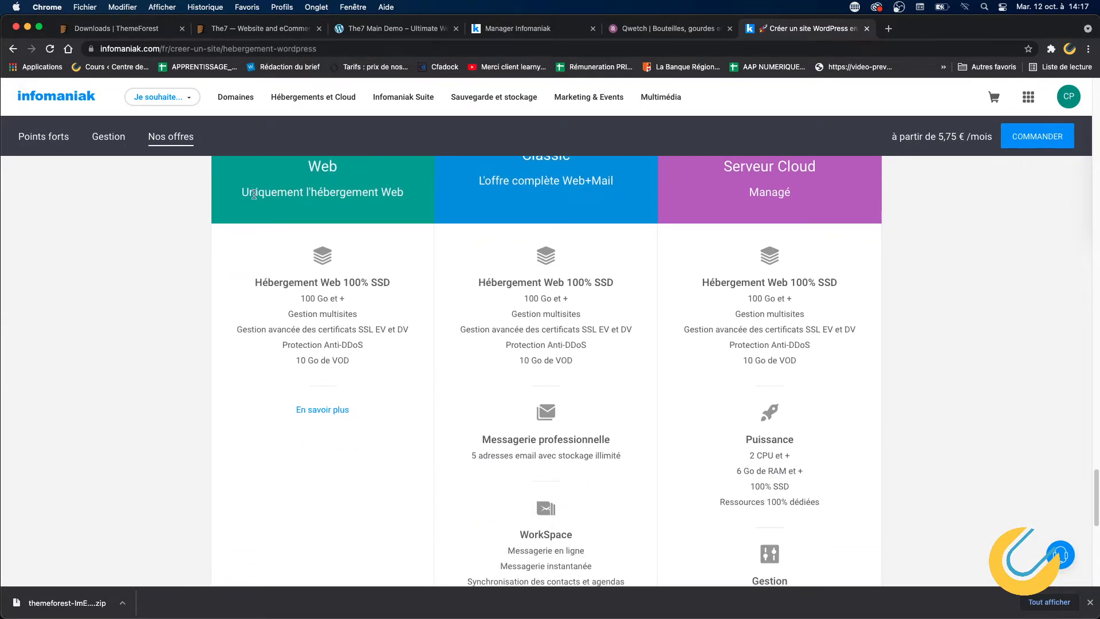
{"action": "left_click_drag", "start_coordinate": [250, 193], "coordinate": [404, 191]}
{"action": "scroll", "coordinate": [379, 394], "scroll_direction": "down", "scroll_amount": 1}
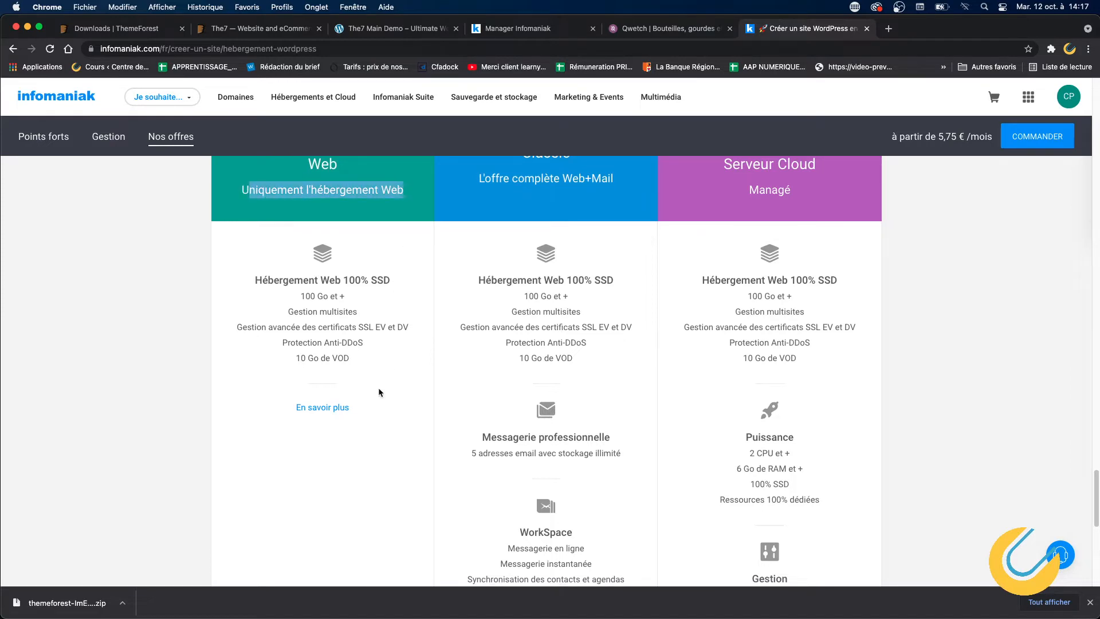
{"action": "scroll", "coordinate": [324, 410], "scroll_direction": "down", "scroll_amount": 10}
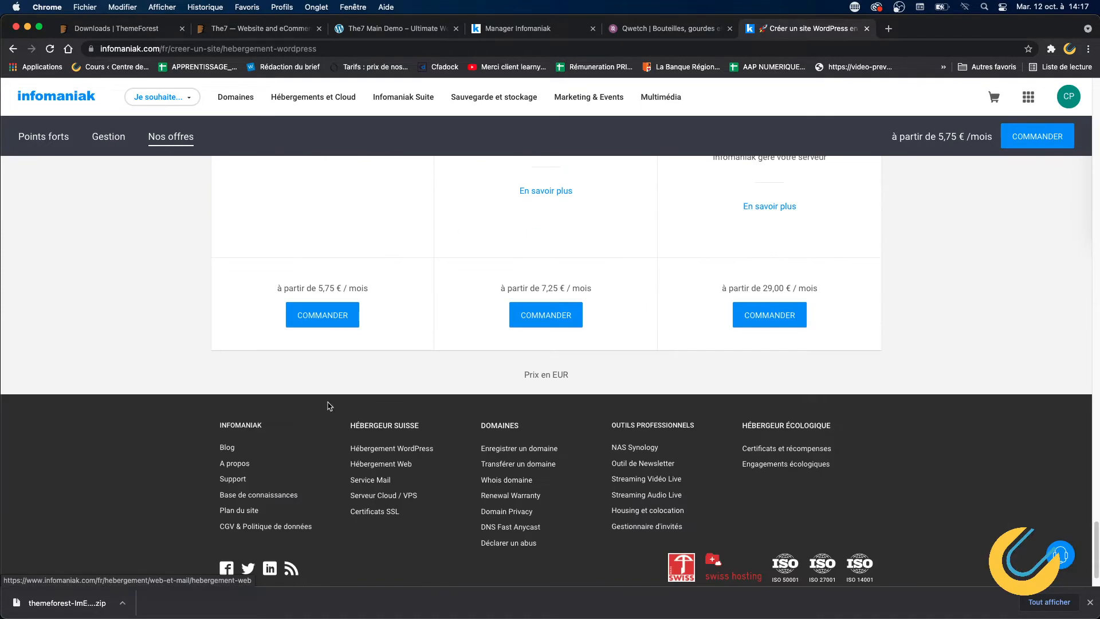
{"action": "left_click_drag", "start_coordinate": [324, 289], "coordinate": [367, 288]}
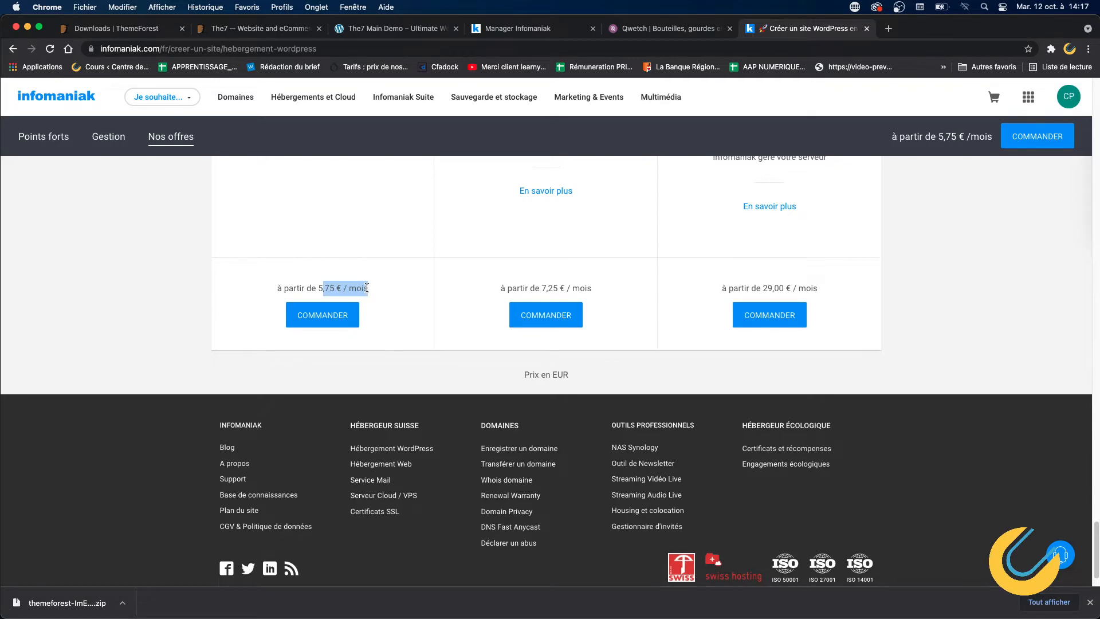
{"action": "left_click", "coordinate": [387, 318]}
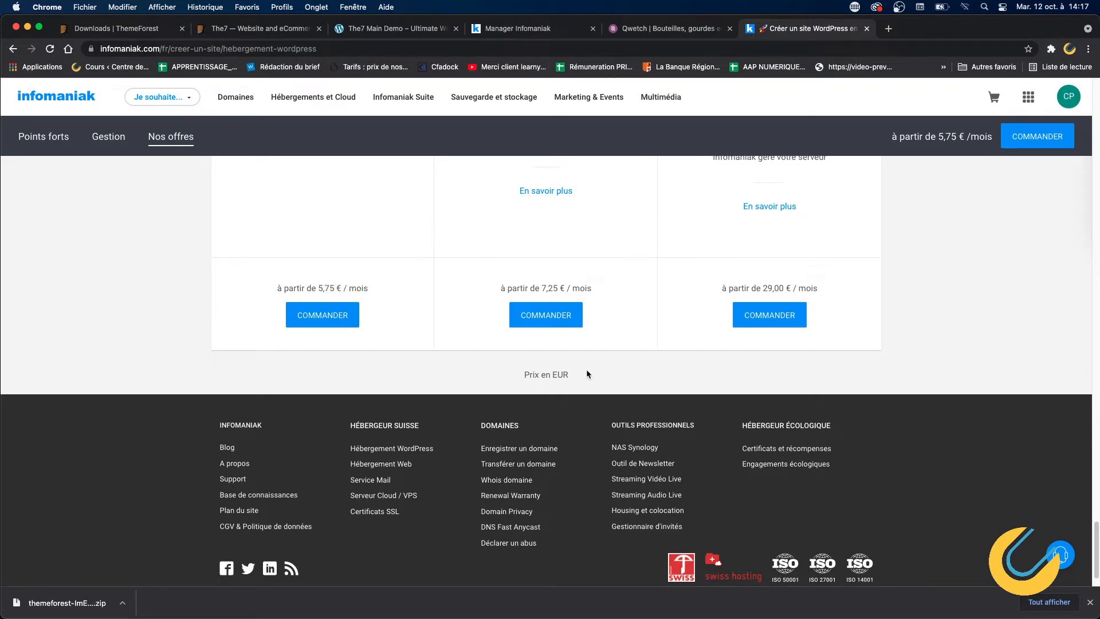
{"action": "scroll", "coordinate": [586, 369], "scroll_direction": "up", "scroll_amount": 10}
{"action": "scroll", "coordinate": [586, 374], "scroll_direction": "down", "scroll_amount": 5}
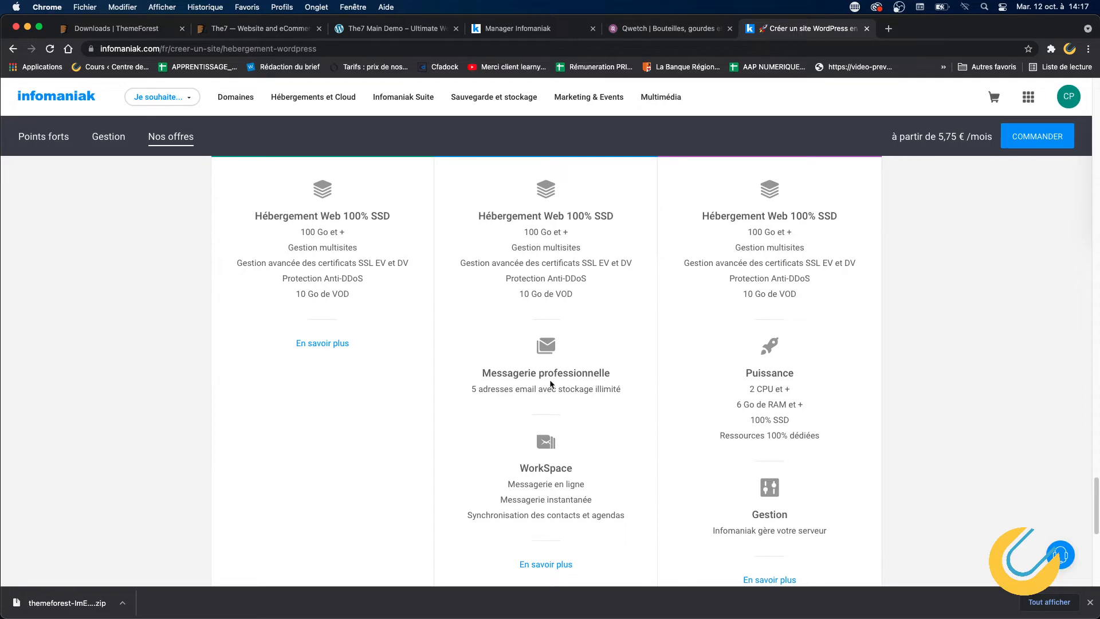
{"action": "left_click_drag", "start_coordinate": [543, 372], "coordinate": [563, 388]}
{"action": "scroll", "coordinate": [563, 392], "scroll_direction": "down", "scroll_amount": 2}
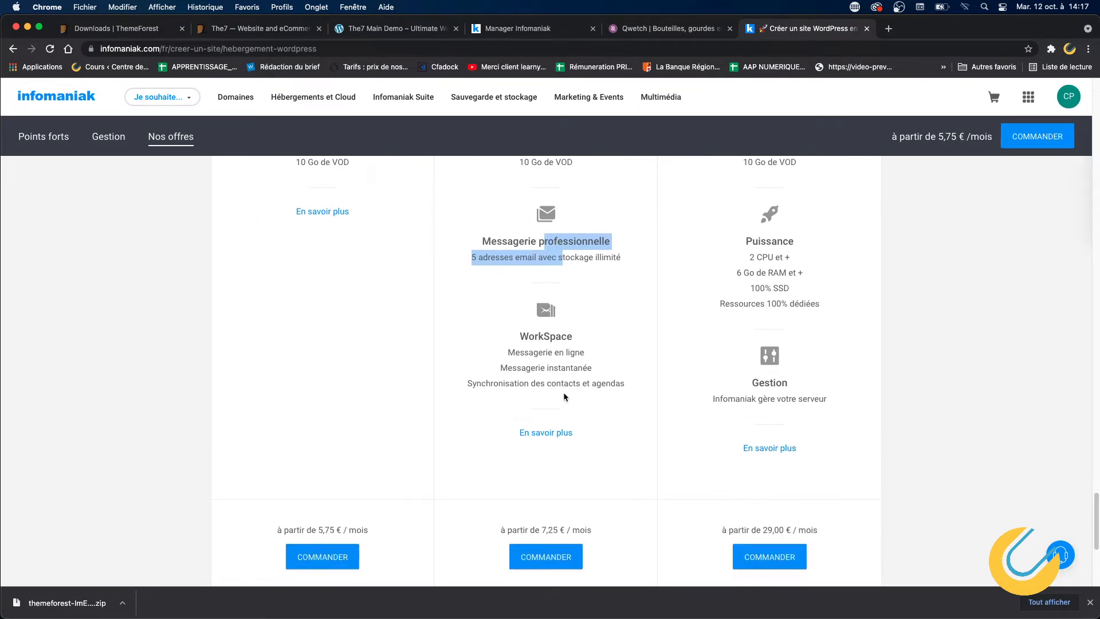
{"action": "scroll", "coordinate": [580, 394], "scroll_direction": "down", "scroll_amount": 2}
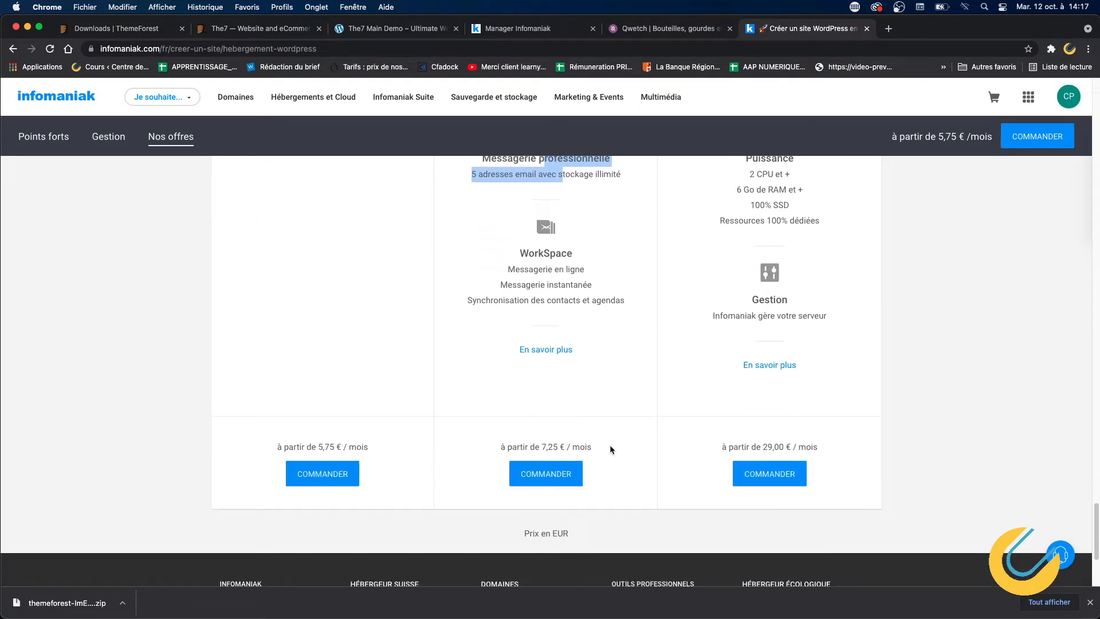
{"action": "scroll", "coordinate": [617, 437], "scroll_direction": "up", "scroll_amount": 7}
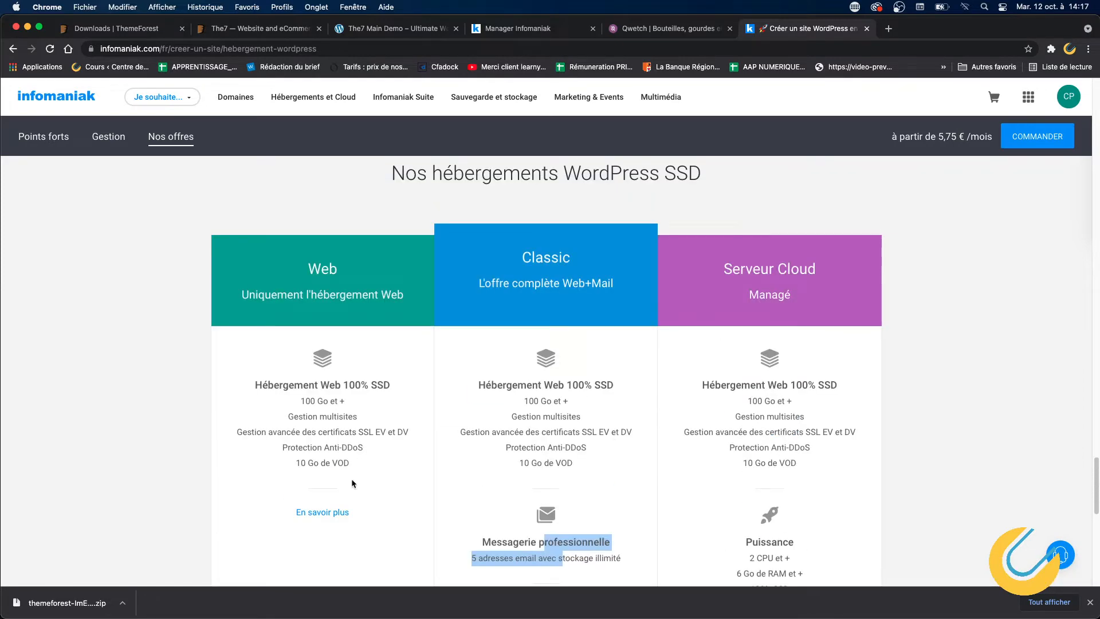
Step: Open the Web plan's detail page and skim its features, ordering section and technical sheet
{"action": "left_click", "coordinate": [335, 507]}
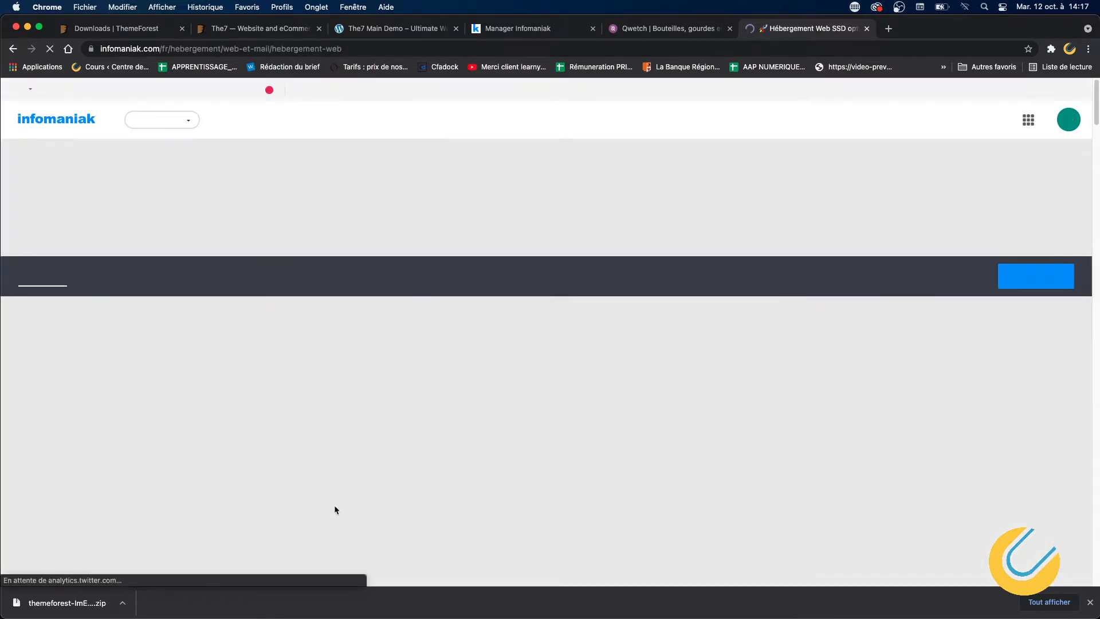
{"action": "scroll", "coordinate": [447, 401], "scroll_direction": "down", "scroll_amount": 8}
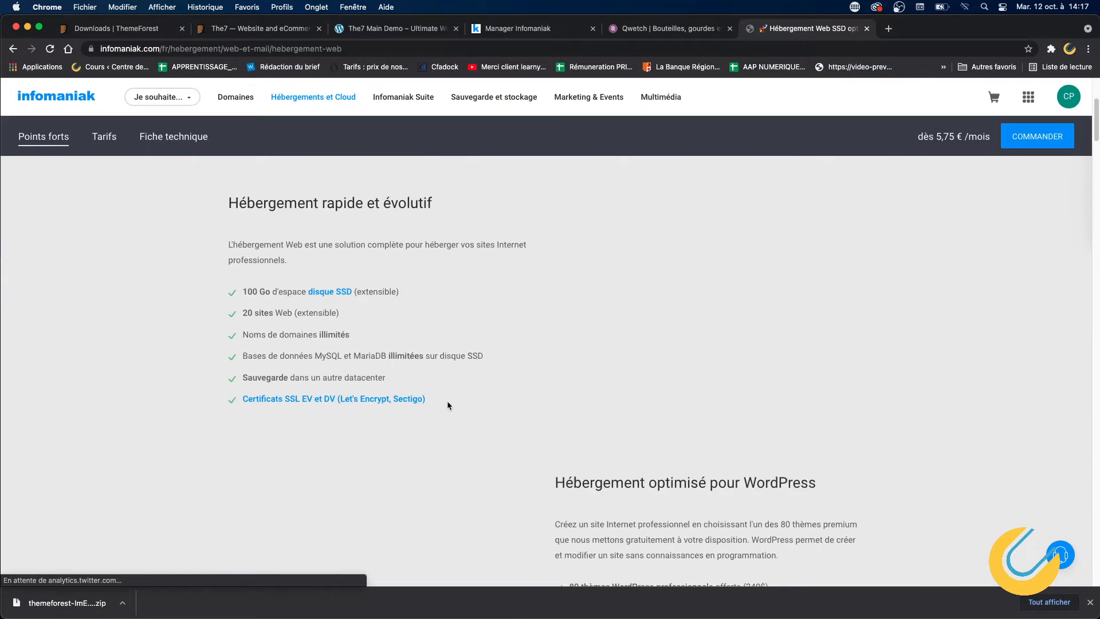
{"action": "scroll", "coordinate": [448, 406], "scroll_direction": "down", "scroll_amount": 20}
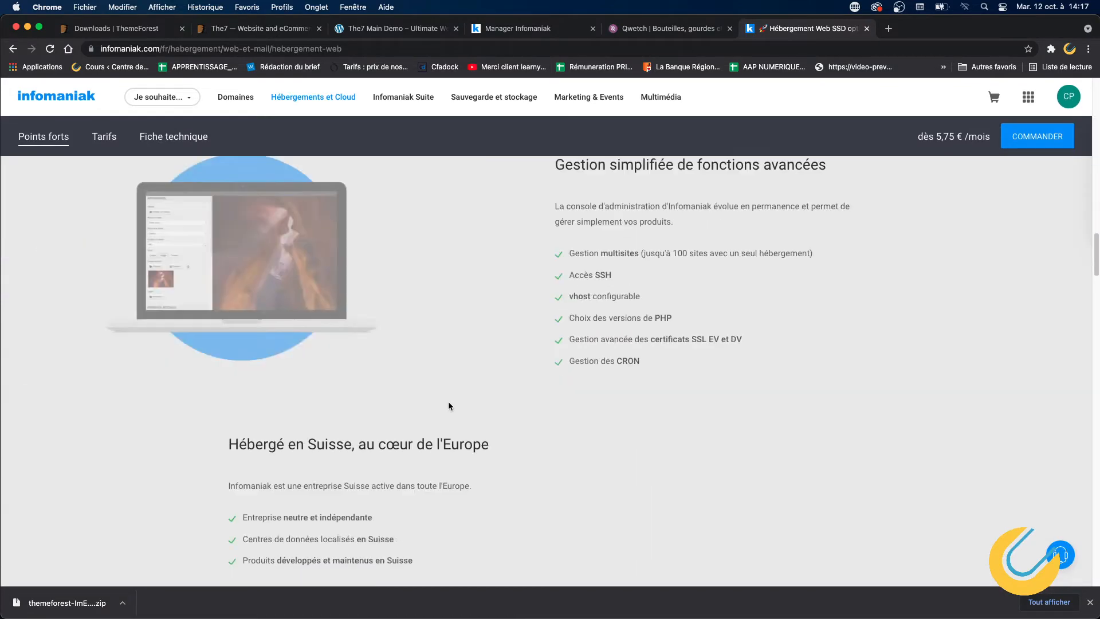
{"action": "scroll", "coordinate": [448, 404], "scroll_direction": "down", "scroll_amount": 15}
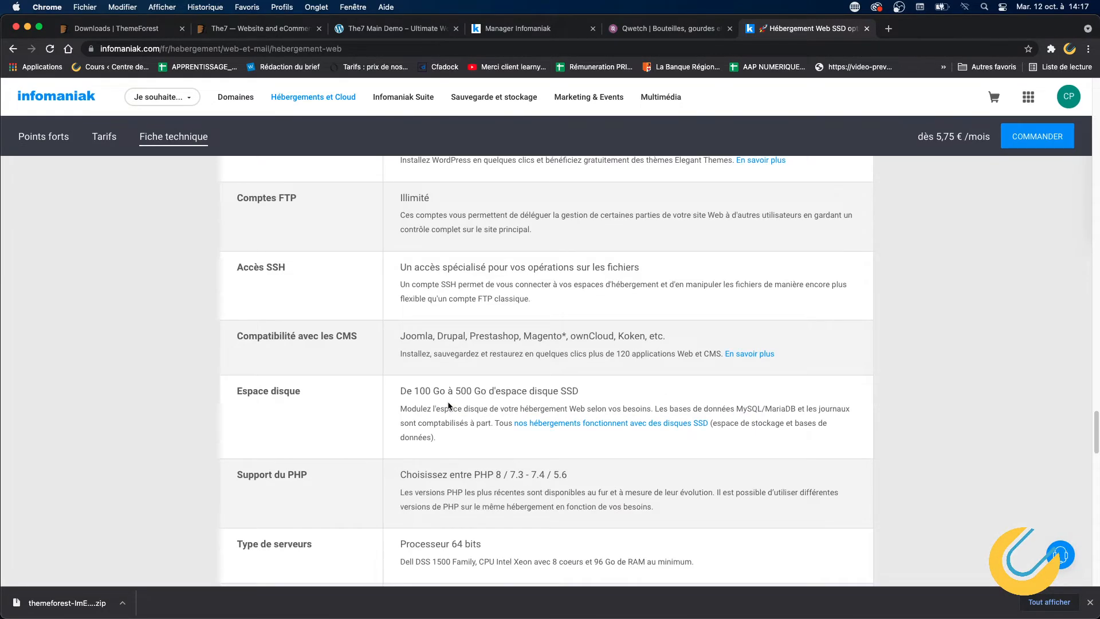
{"action": "scroll", "coordinate": [448, 404], "scroll_direction": "up", "scroll_amount": 10}
{"action": "scroll", "coordinate": [448, 403], "scroll_direction": "up", "scroll_amount": 7}
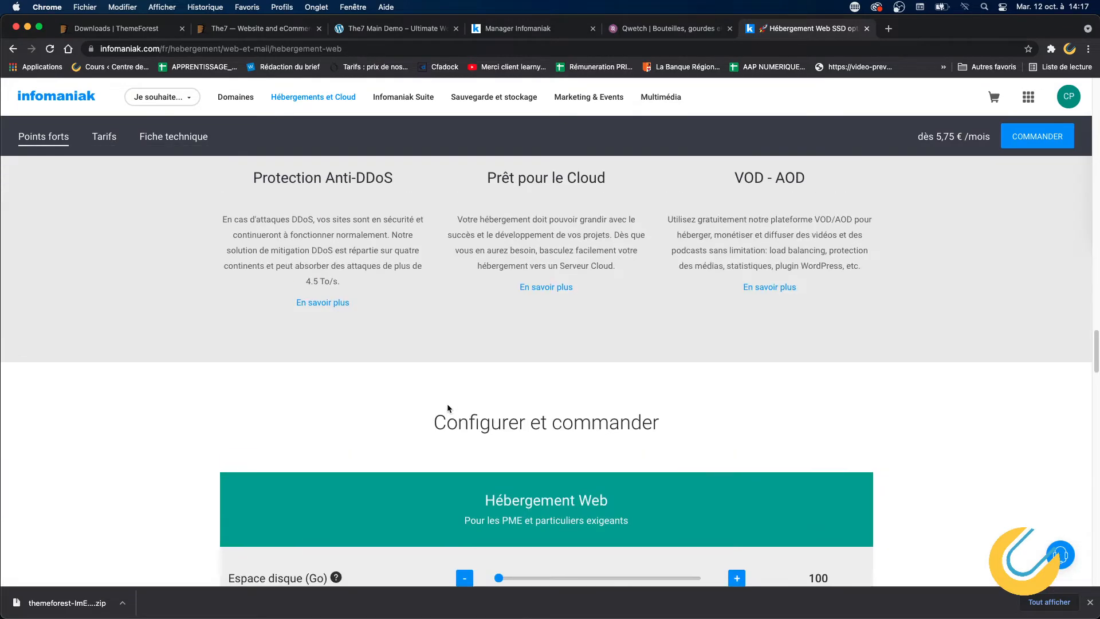
{"action": "scroll", "coordinate": [448, 404], "scroll_direction": "down", "scroll_amount": 5}
{"action": "scroll", "coordinate": [448, 404], "scroll_direction": "down", "scroll_amount": 10}
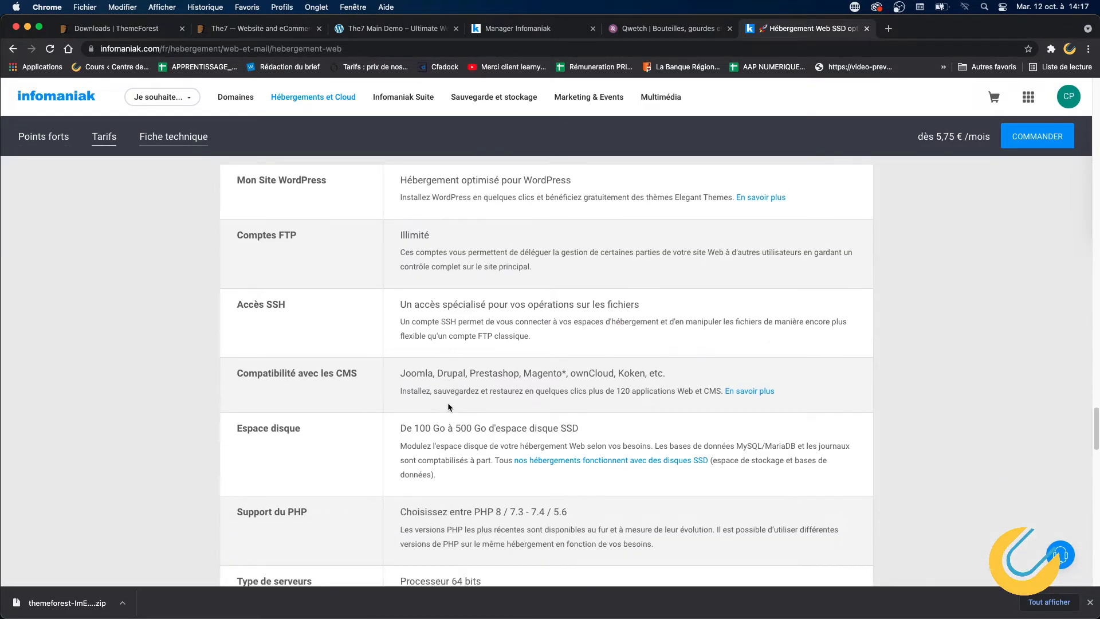
{"action": "scroll", "coordinate": [448, 403], "scroll_direction": "up", "scroll_amount": 5}
{"action": "scroll", "coordinate": [448, 403], "scroll_direction": "down", "scroll_amount": 1}
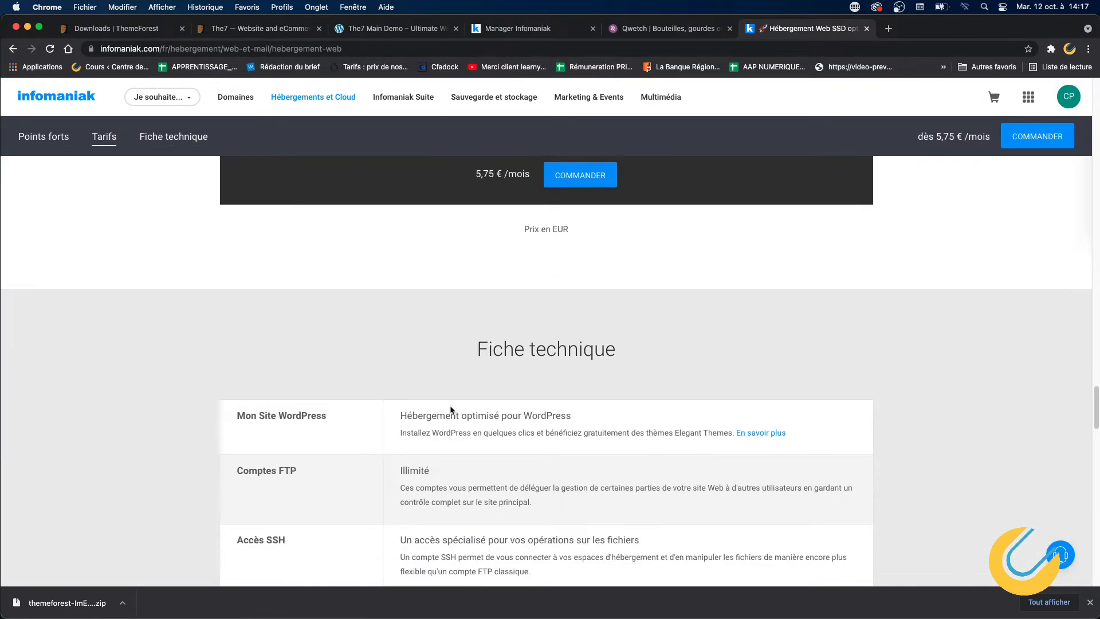
Step: Examine the Web hosting technical sheet, including CMS compatibility, disk space, file backups, databases, monthly traffic and data centres
{"action": "scroll", "coordinate": [532, 429], "scroll_direction": "down", "scroll_amount": 3}
{"action": "scroll", "coordinate": [507, 413], "scroll_direction": "down", "scroll_amount": 3}
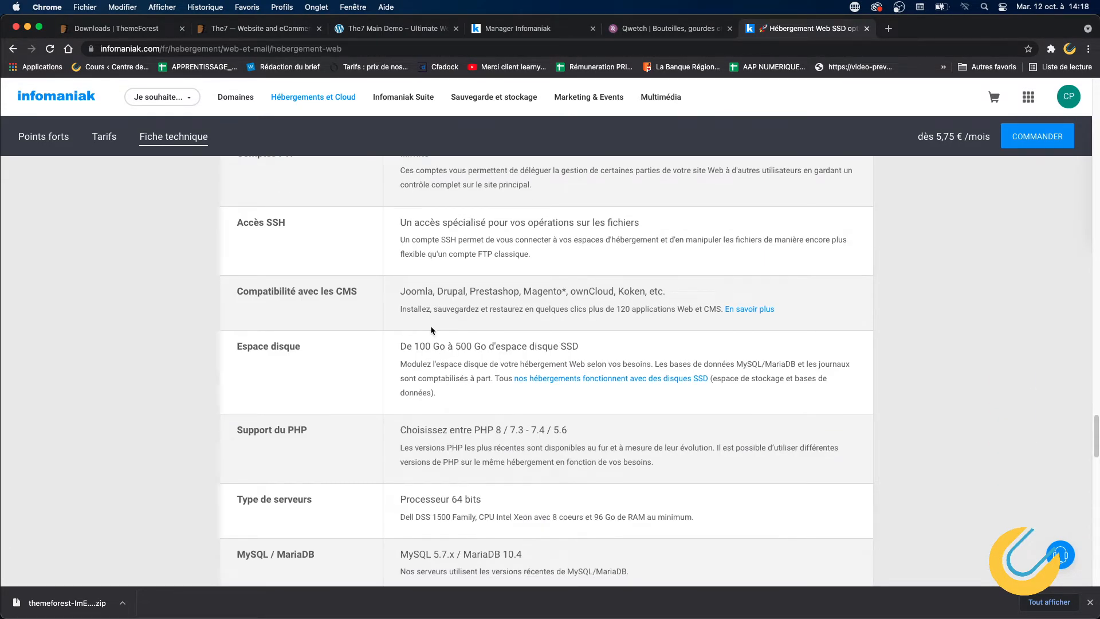
{"action": "left_click_drag", "start_coordinate": [402, 292], "coordinate": [562, 292]}
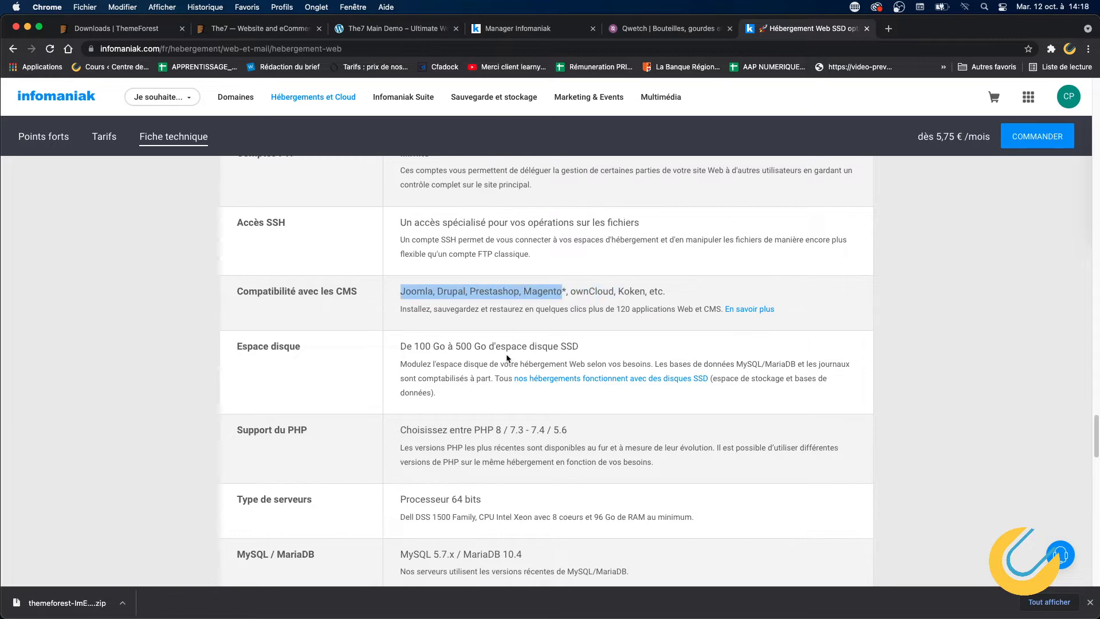
{"action": "scroll", "coordinate": [494, 367], "scroll_direction": "down", "scroll_amount": 1}
{"action": "scroll", "coordinate": [495, 367], "scroll_direction": "down", "scroll_amount": 12}
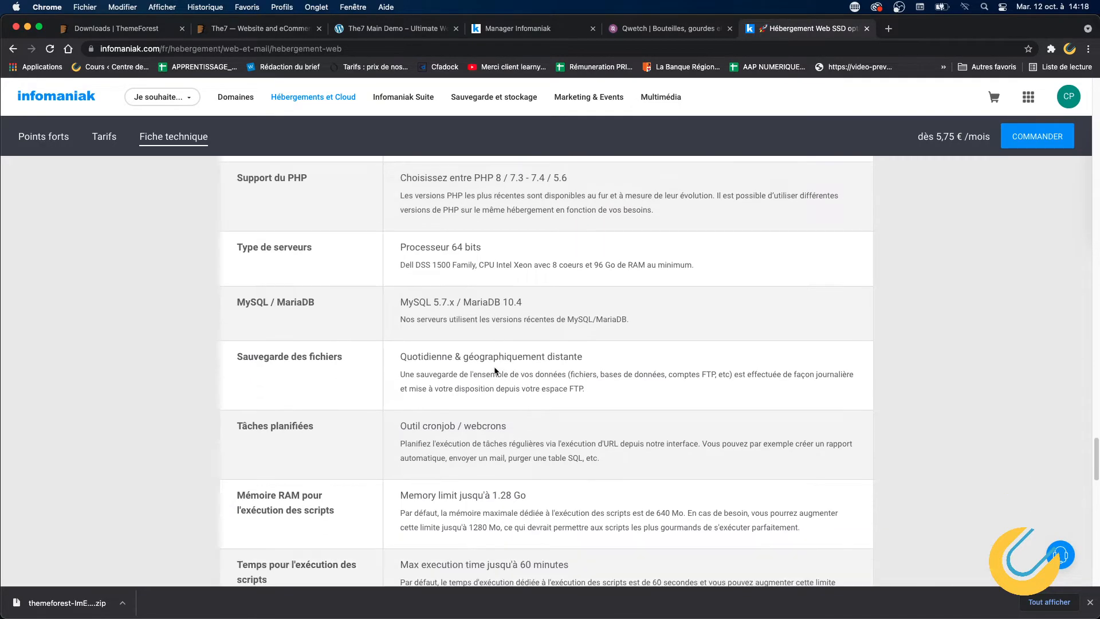
{"action": "scroll", "coordinate": [495, 370], "scroll_direction": "down", "scroll_amount": 12}
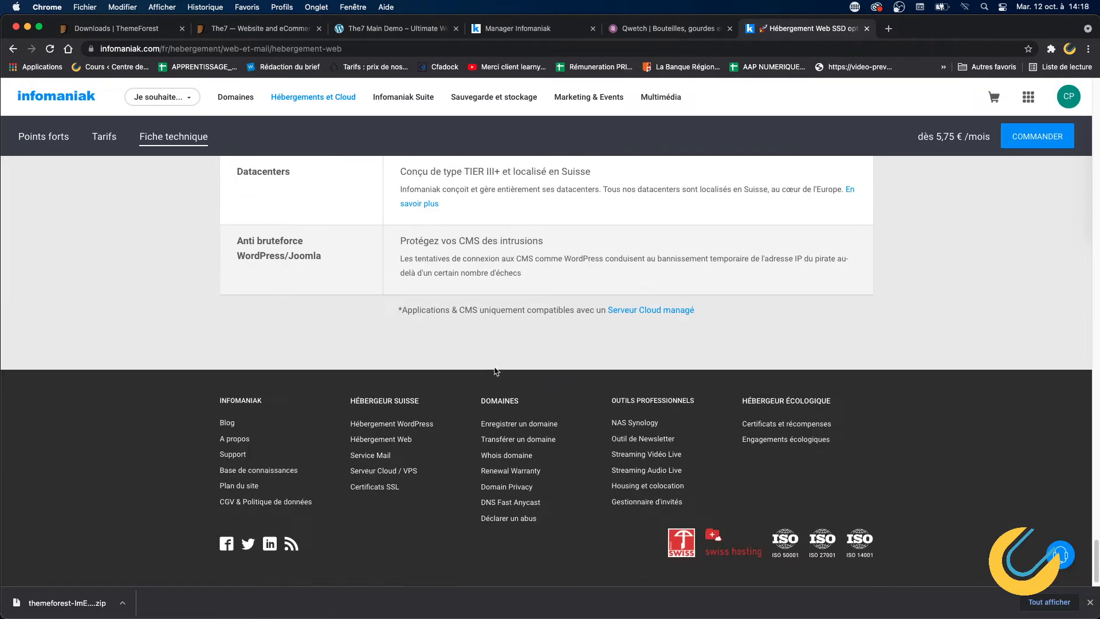
{"action": "scroll", "coordinate": [496, 371], "scroll_direction": "up", "scroll_amount": 5}
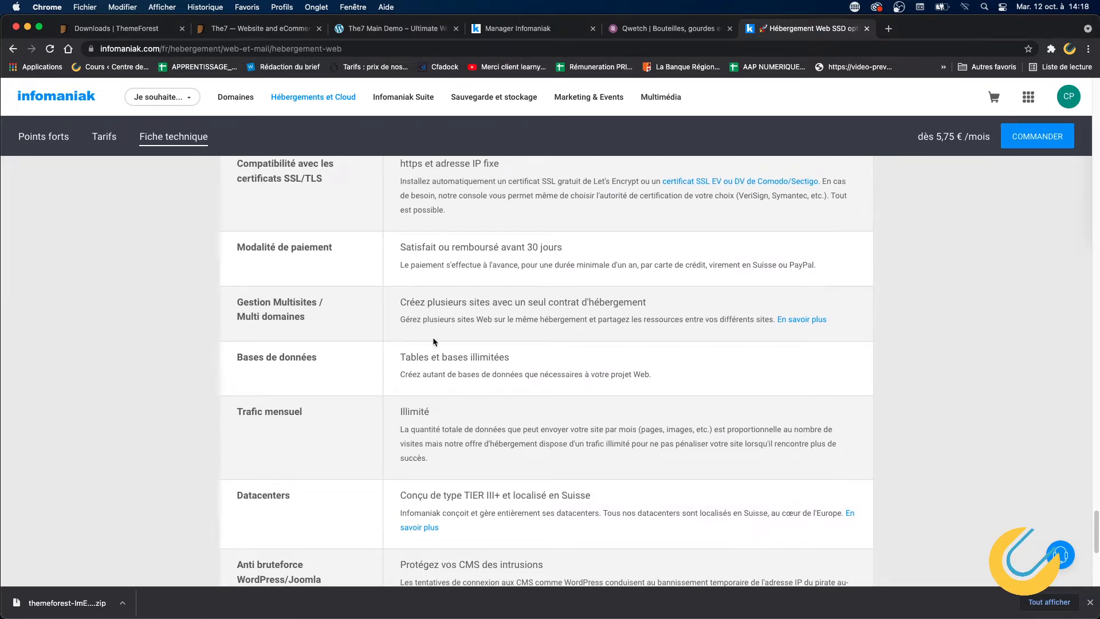
{"action": "scroll", "coordinate": [444, 358], "scroll_direction": "up", "scroll_amount": 1}
{"action": "scroll", "coordinate": [444, 358], "scroll_direction": "down", "scroll_amount": 6}
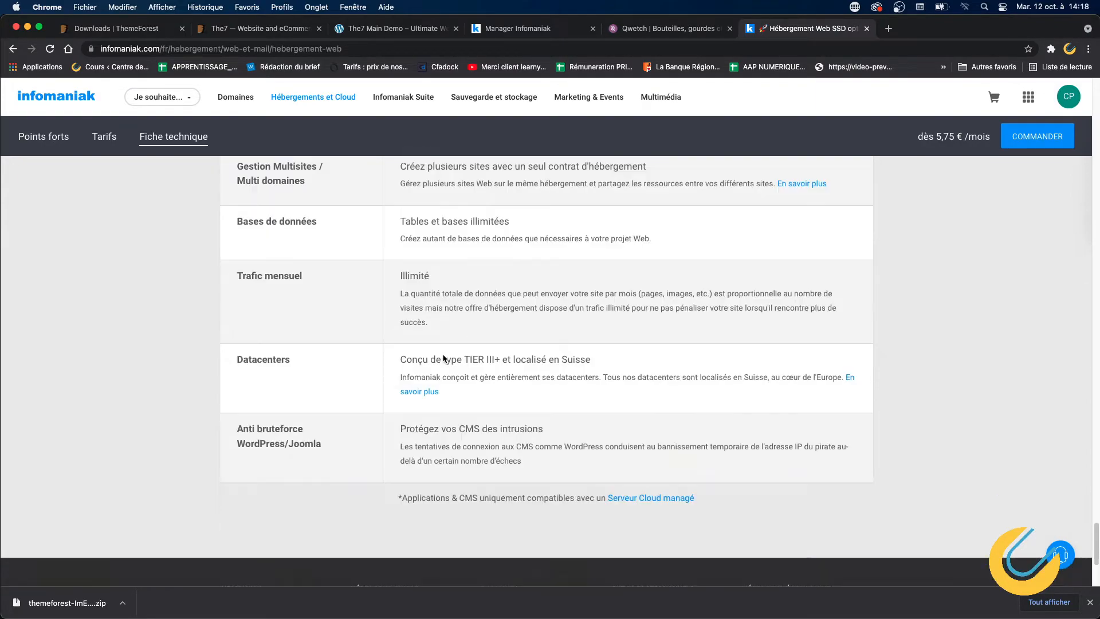
Step: Return to the Web hosting highlights and examine the section on Joomla, Drupal and other supported CMSs
{"action": "scroll", "coordinate": [445, 352], "scroll_direction": "up", "scroll_amount": 10}
{"action": "scroll", "coordinate": [445, 354], "scroll_direction": "up", "scroll_amount": 15}
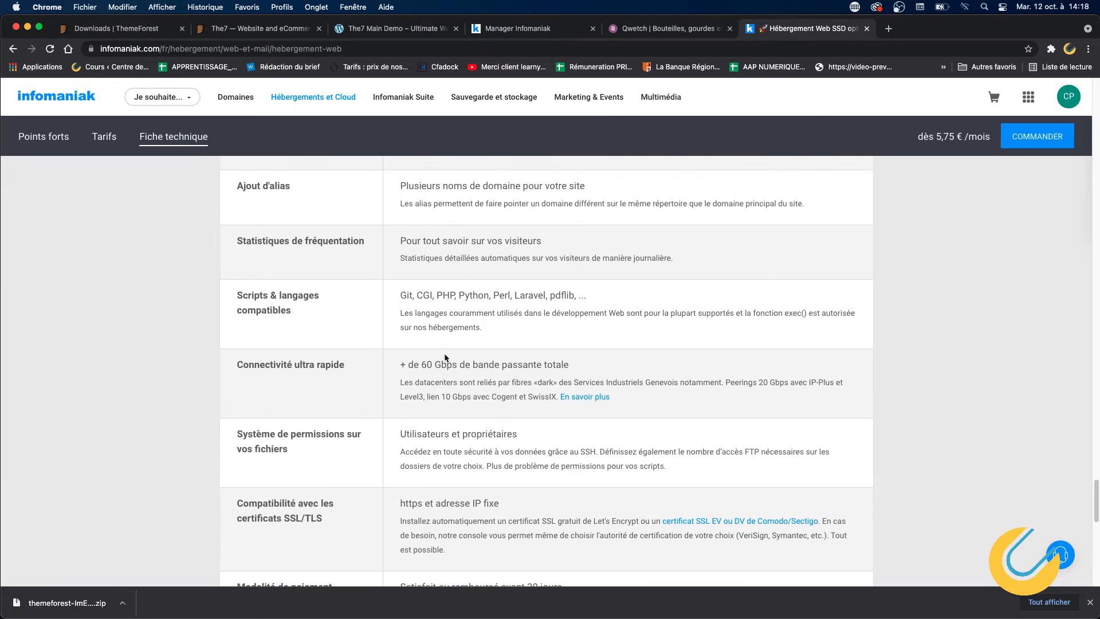
{"action": "scroll", "coordinate": [444, 358], "scroll_direction": "up", "scroll_amount": 20}
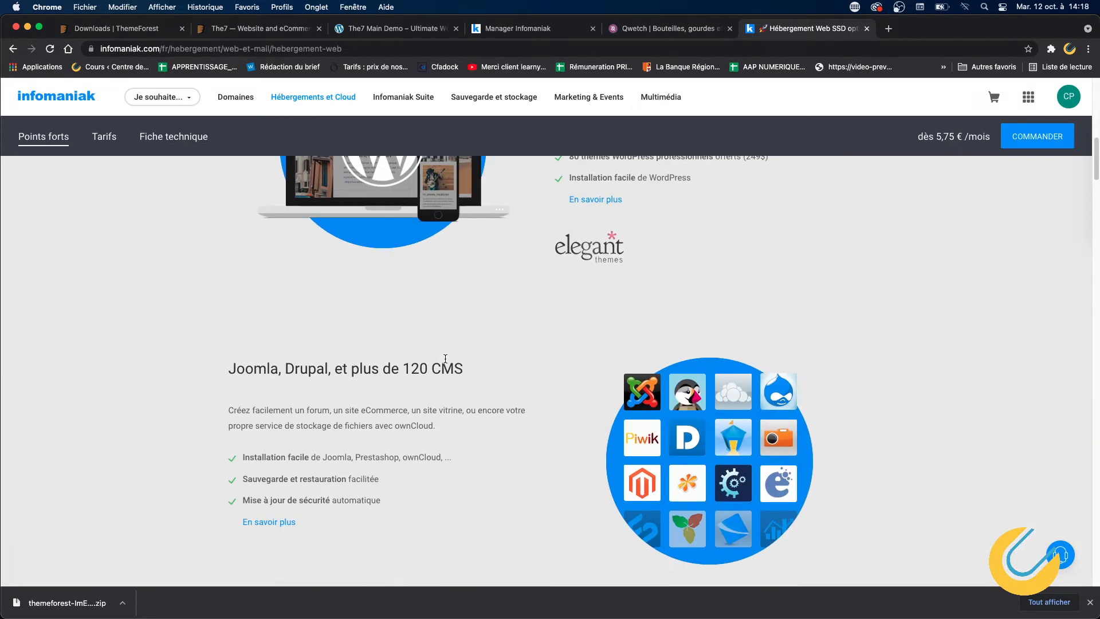
{"action": "scroll", "coordinate": [444, 362], "scroll_direction": "down", "scroll_amount": 2}
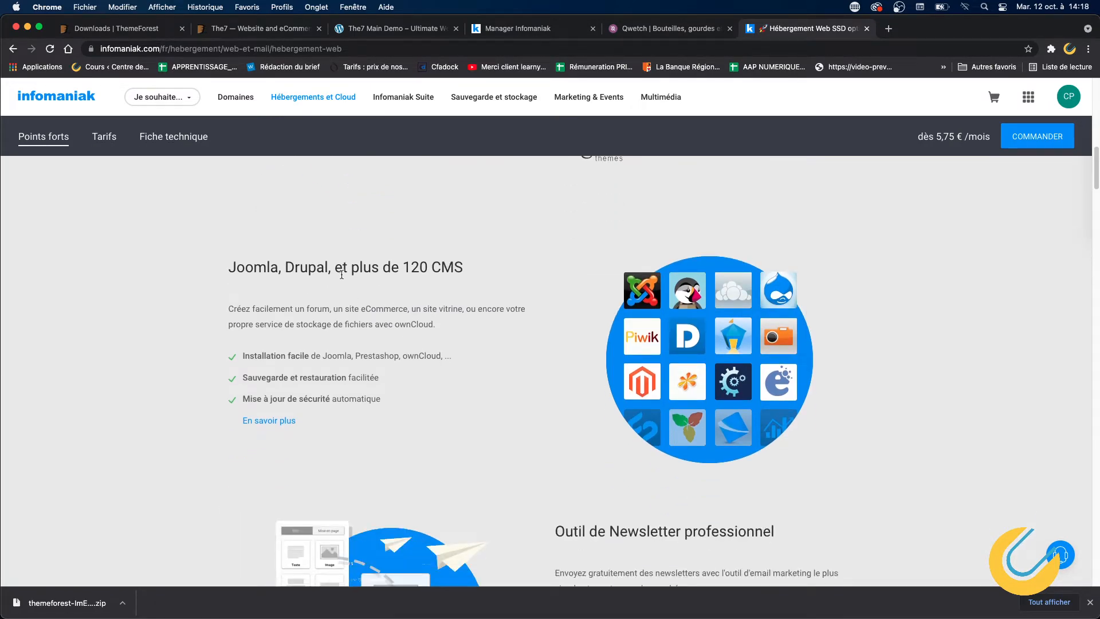
Step: Examine the Web hosting page's sections on supported CMSs, the newsletter tool, the VOD/AOD platform and WordPress-optimised hosting
{"action": "left_click_drag", "start_coordinate": [342, 275], "coordinate": [464, 269]}
{"action": "scroll", "coordinate": [654, 389], "scroll_direction": "down", "scroll_amount": 10}
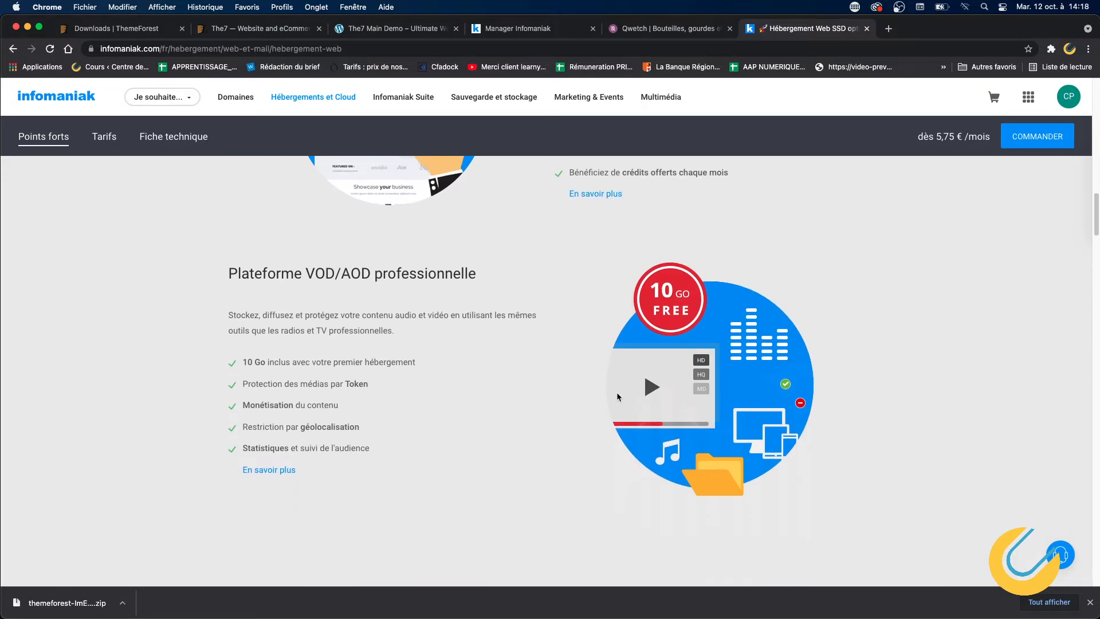
{"action": "scroll", "coordinate": [436, 374], "scroll_direction": "up", "scroll_amount": 4}
{"action": "scroll", "coordinate": [441, 377], "scroll_direction": "down", "scroll_amount": 2}
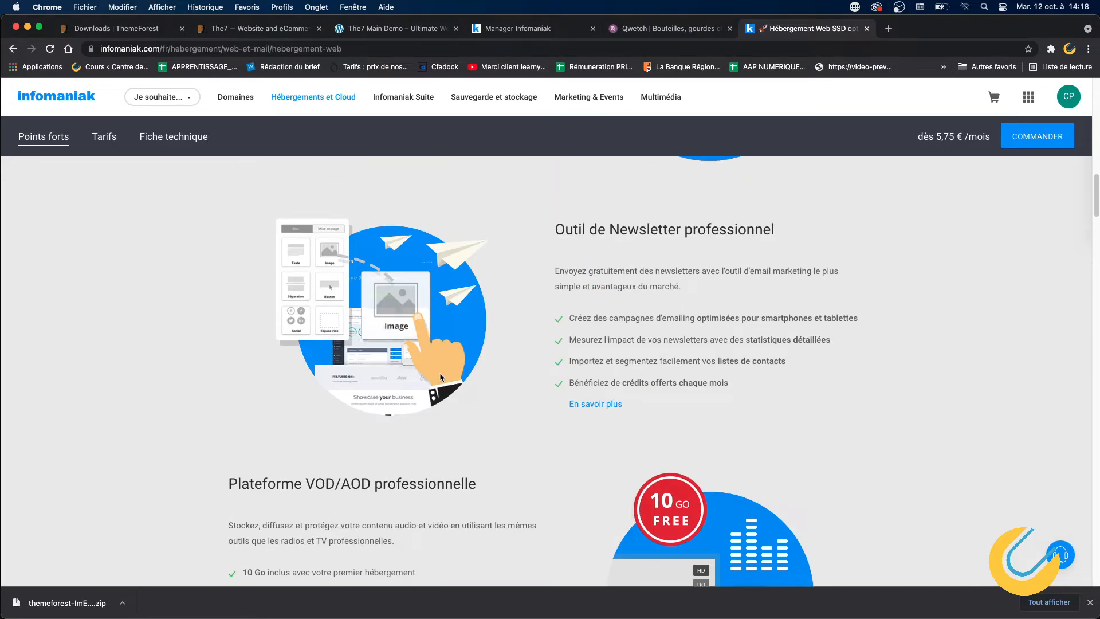
{"action": "scroll", "coordinate": [441, 377], "scroll_direction": "up", "scroll_amount": 2}
{"action": "scroll", "coordinate": [441, 377], "scroll_direction": "down", "scroll_amount": 3}
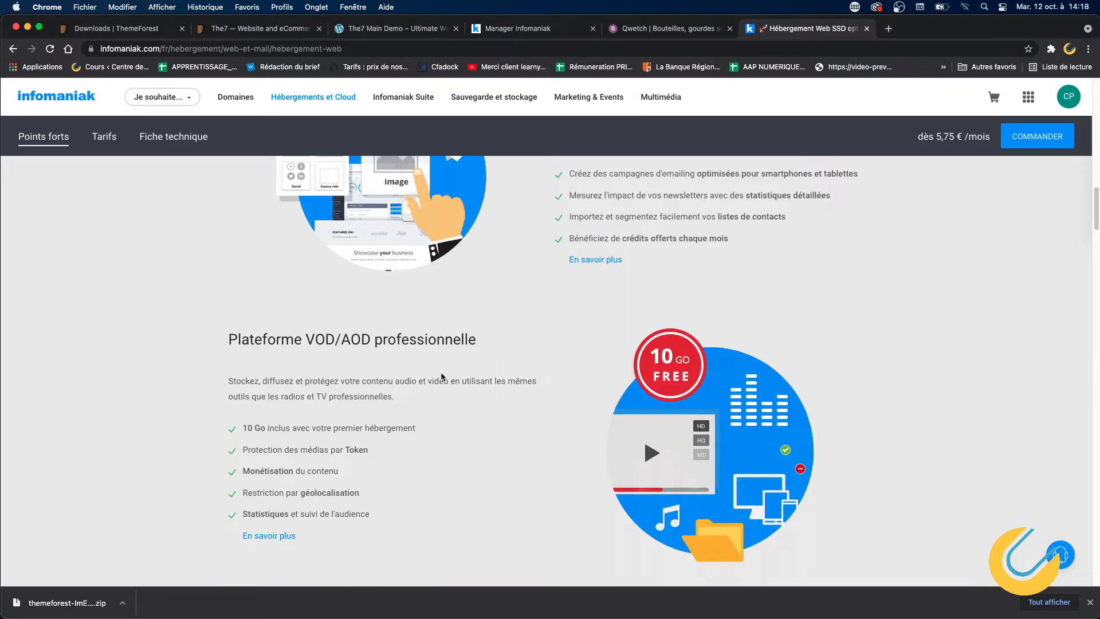
{"action": "scroll", "coordinate": [441, 377], "scroll_direction": "up", "scroll_amount": 7}
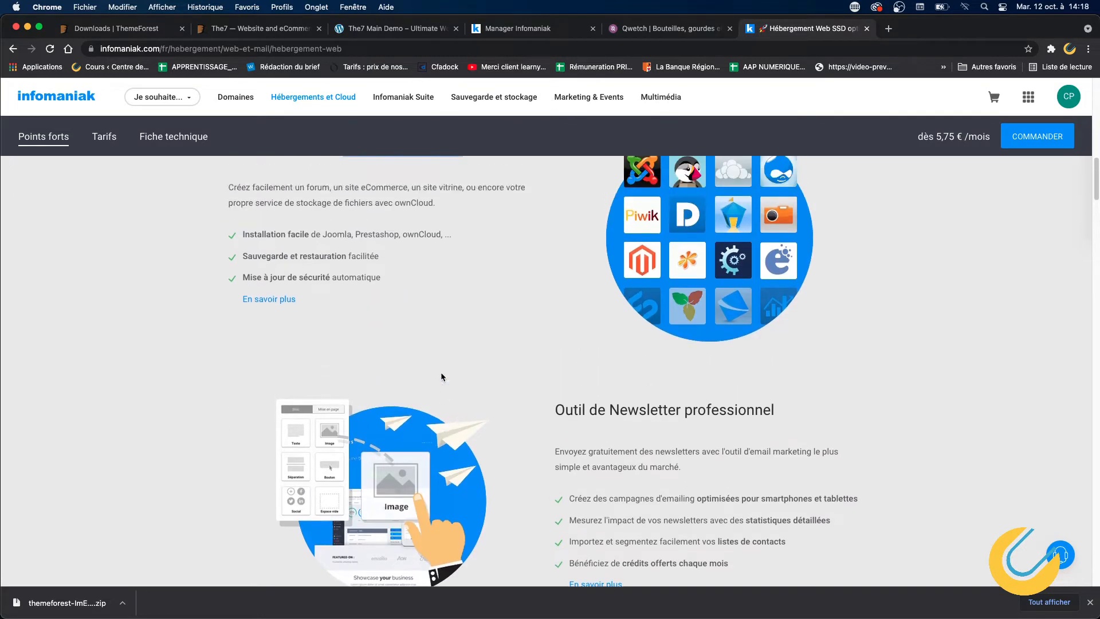
{"action": "left_click_drag", "start_coordinate": [300, 308], "coordinate": [424, 308]}
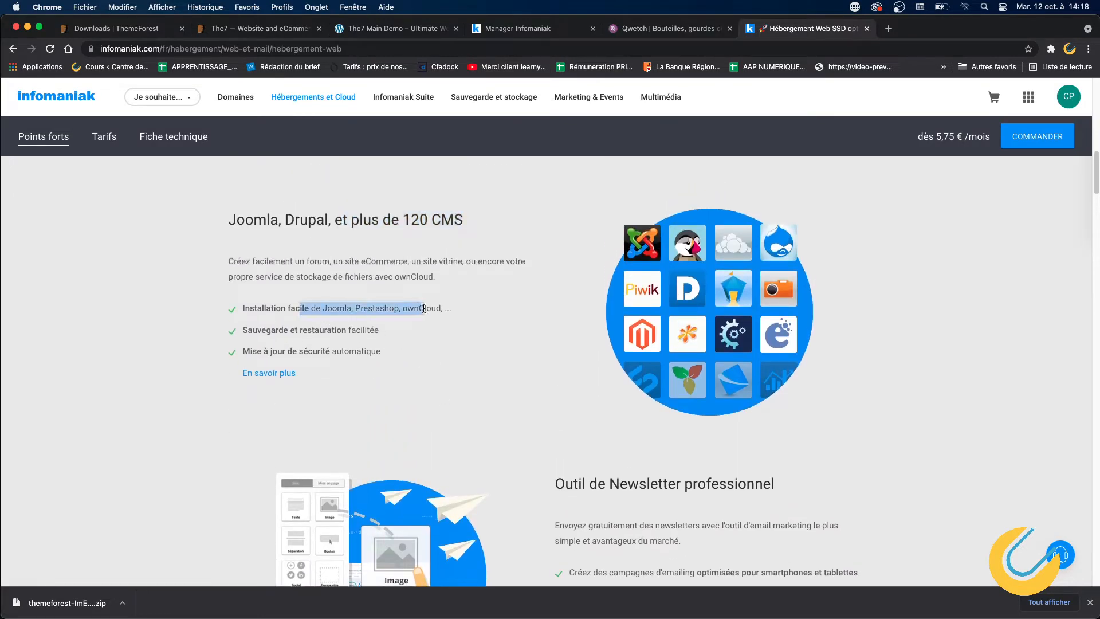
{"action": "scroll", "coordinate": [694, 428], "scroll_direction": "up", "scroll_amount": 6}
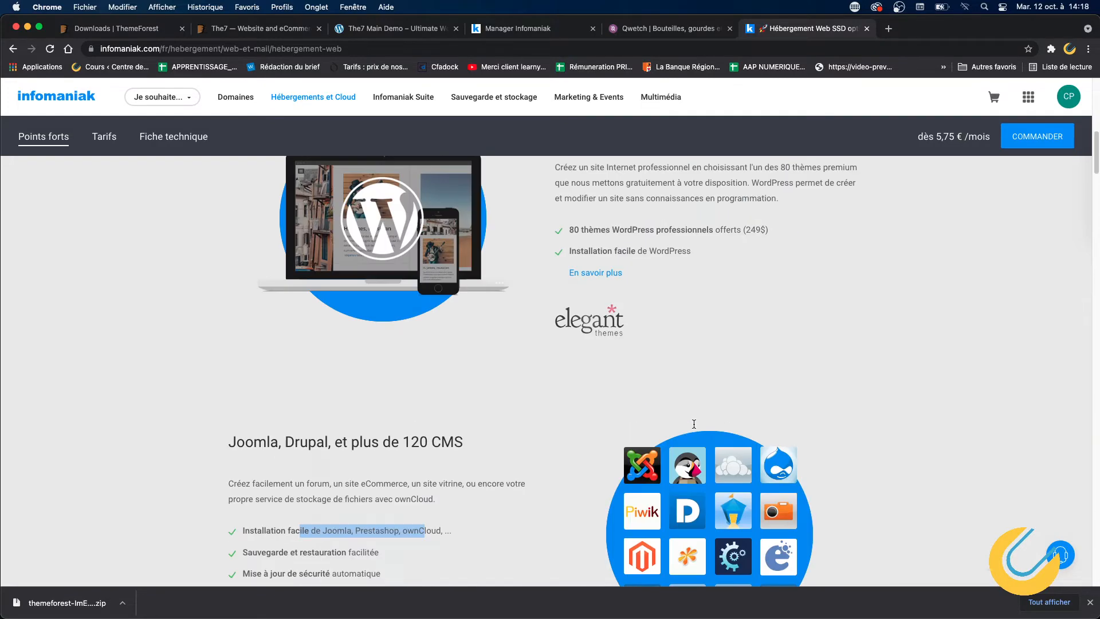
{"action": "scroll", "coordinate": [694, 428], "scroll_direction": "up", "scroll_amount": 1}
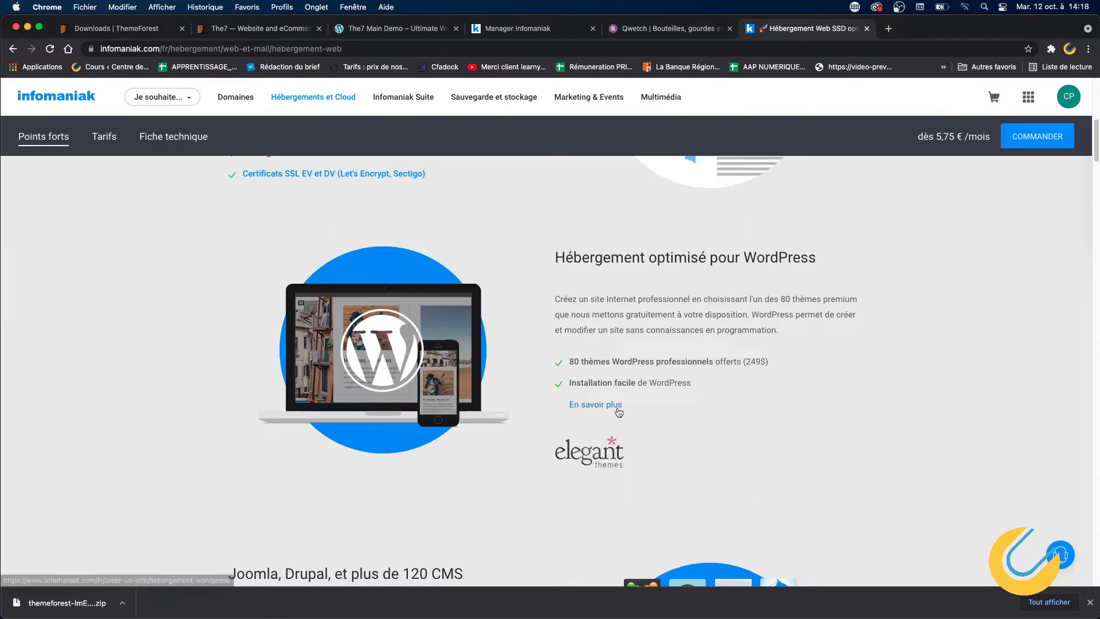
Step: Examine the site allowance and domain name terms under the Web plan's fast and scalable hosting section
{"action": "scroll", "coordinate": [618, 409], "scroll_direction": "up", "scroll_amount": 7}
{"action": "scroll", "coordinate": [618, 411], "scroll_direction": "down", "scroll_amount": 2}
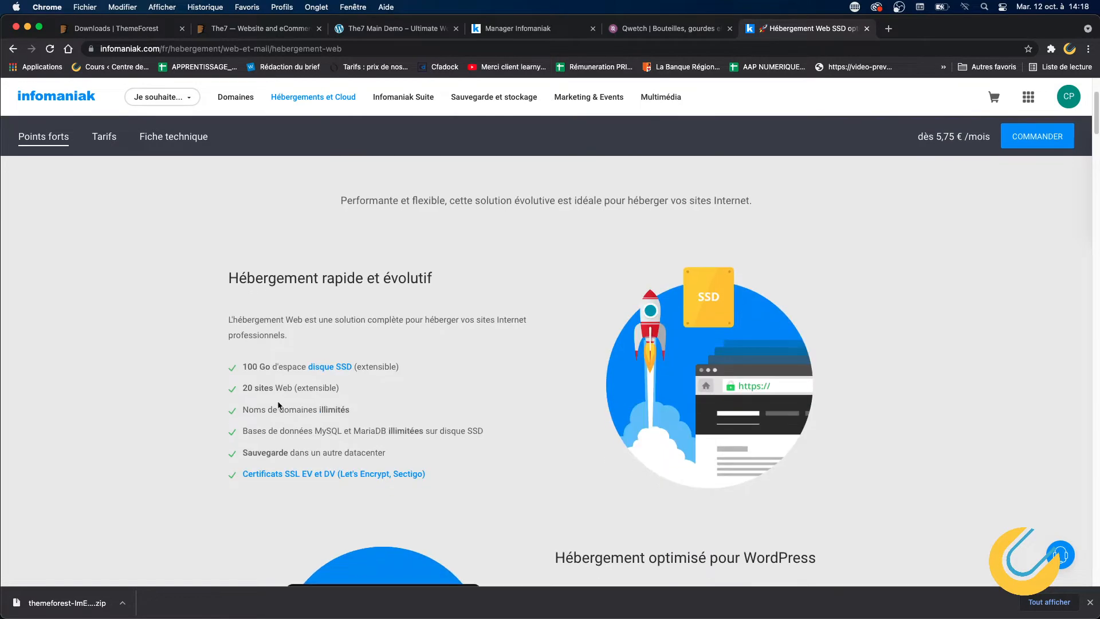
{"action": "left_click_drag", "start_coordinate": [245, 389], "coordinate": [339, 391]}
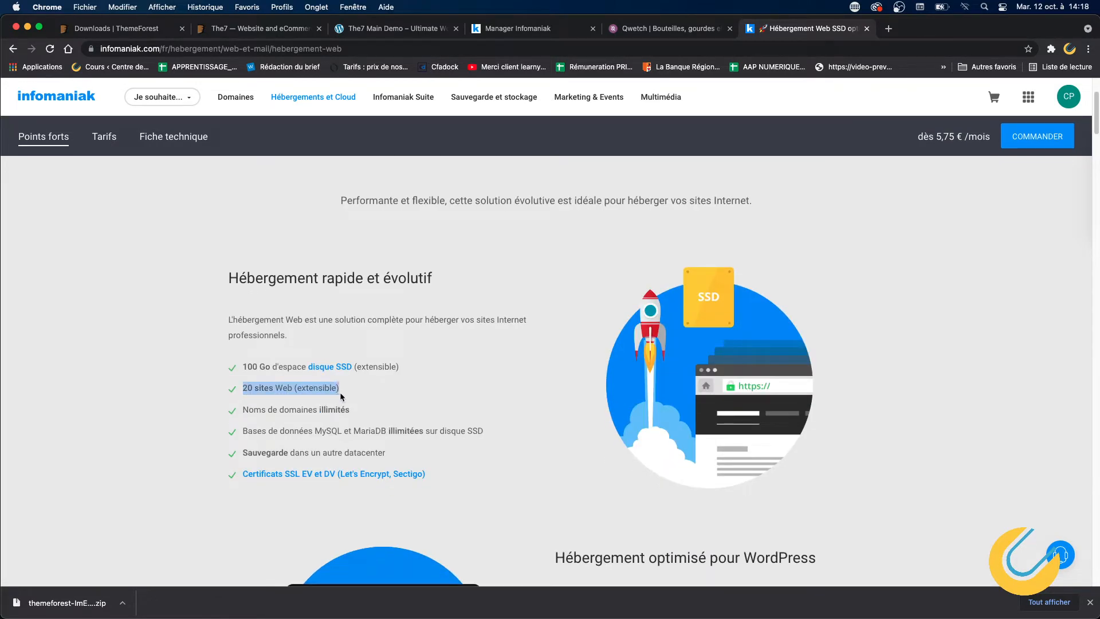
{"action": "left_click_drag", "start_coordinate": [269, 390], "coordinate": [341, 387]}
{"action": "left_click", "coordinate": [380, 398]}
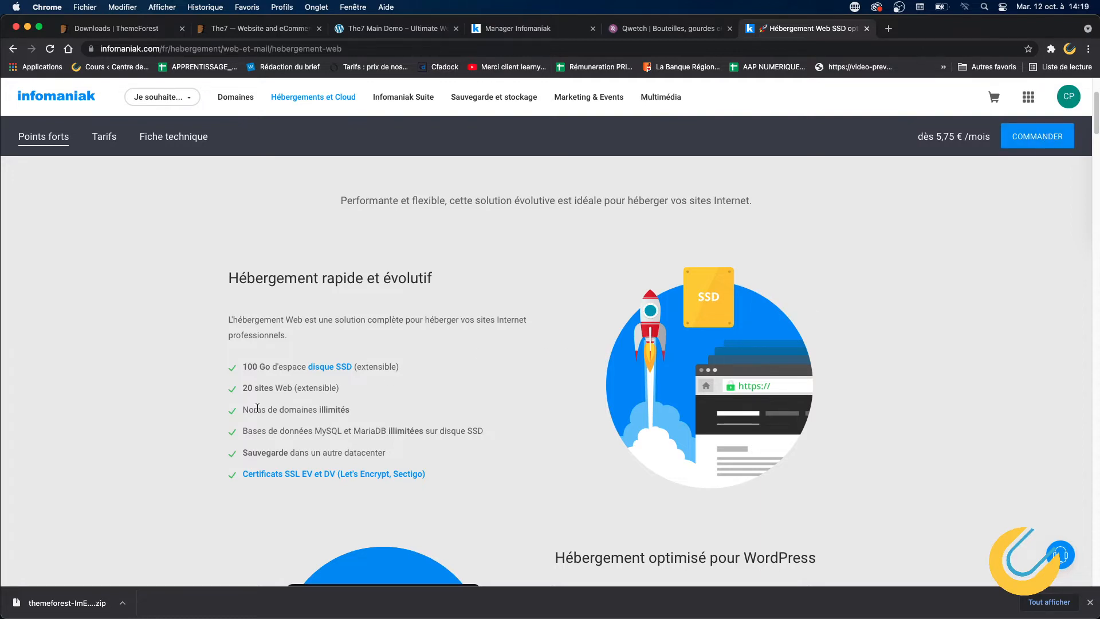
{"action": "left_click_drag", "start_coordinate": [243, 409], "coordinate": [353, 409]}
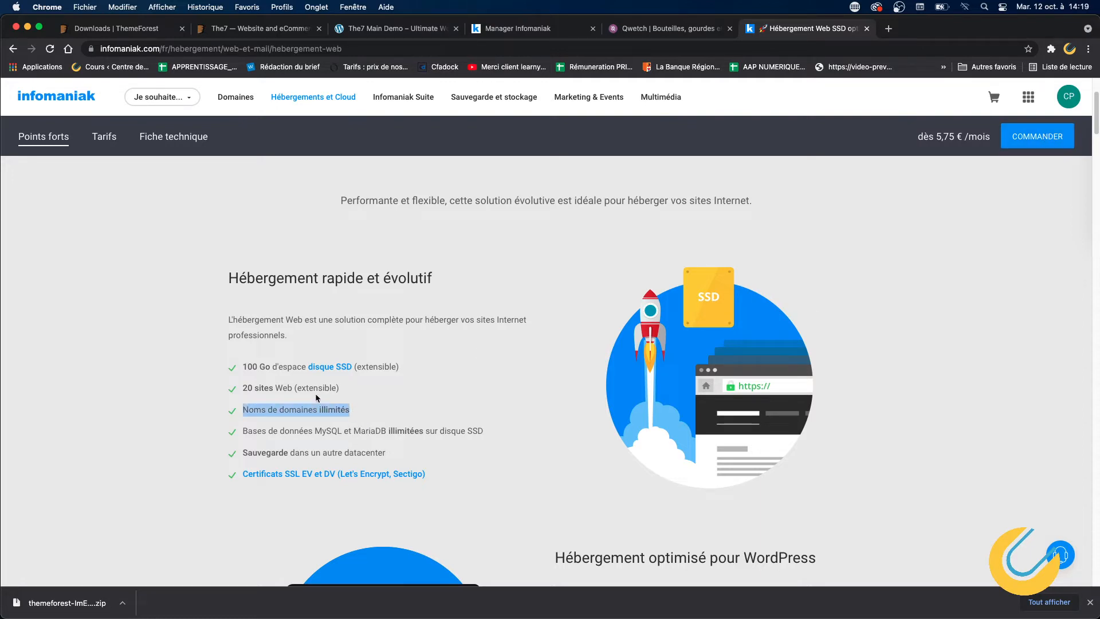
{"action": "left_click", "coordinate": [322, 410]}
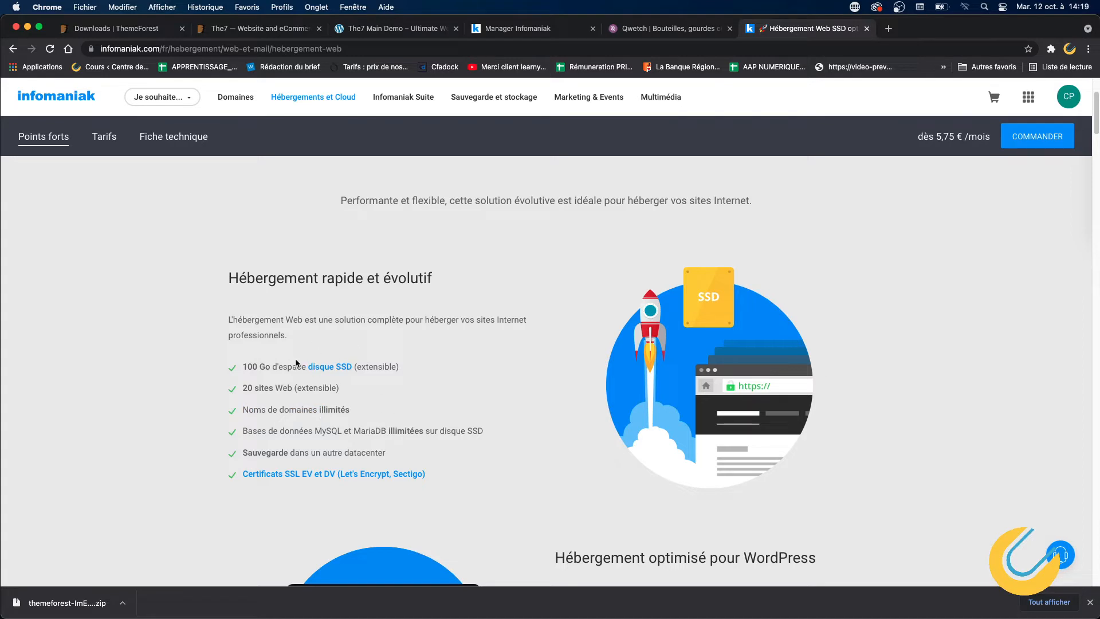
{"action": "left_click_drag", "start_coordinate": [242, 275], "coordinate": [407, 278]}
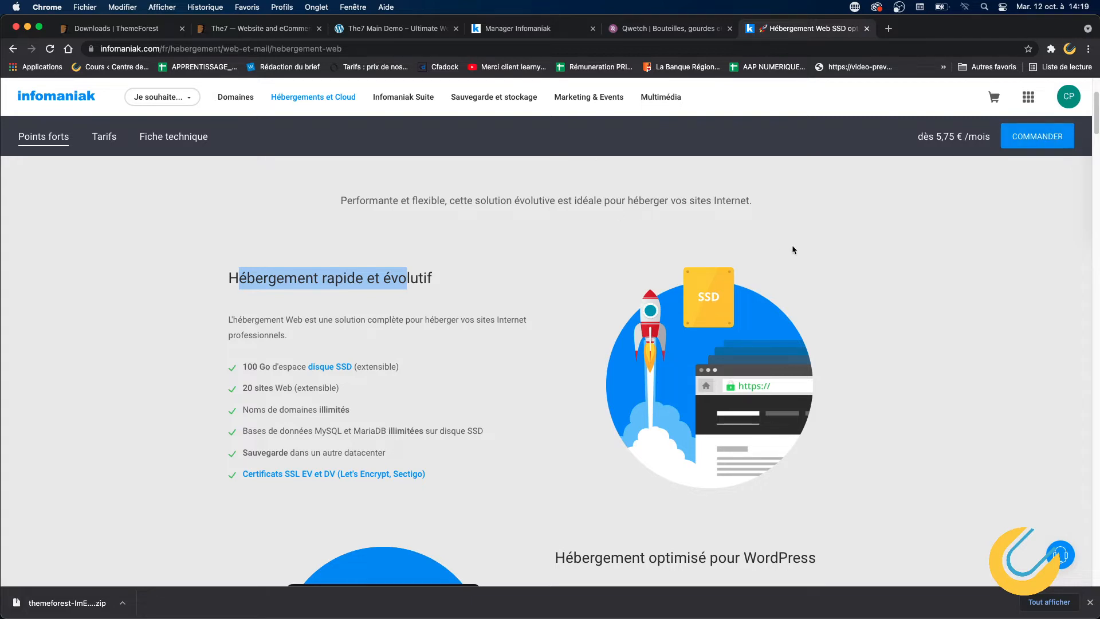
Step: Go to the Infomaniak Manager's list of web hostings and check which products its app switcher offers
{"action": "left_click", "coordinate": [1028, 97]}
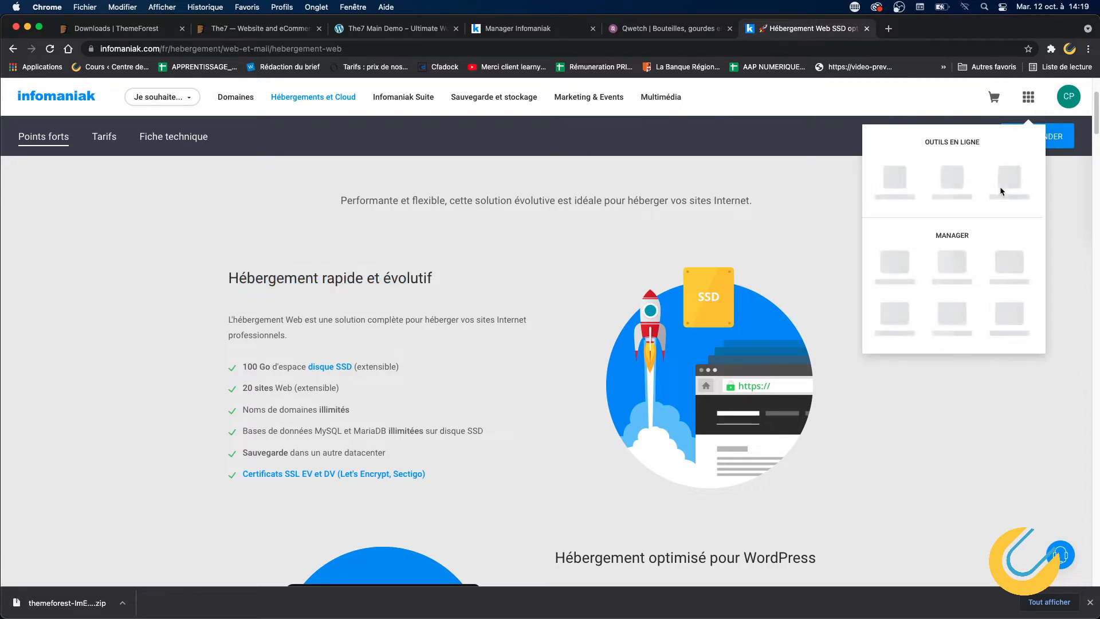
{"action": "left_click", "coordinate": [1003, 309]}
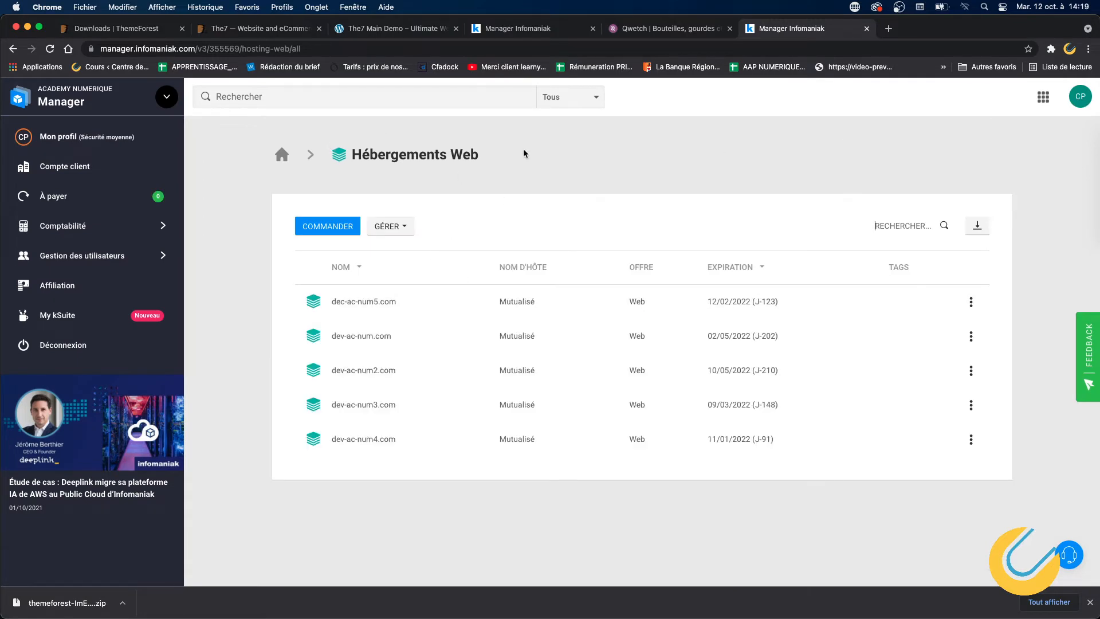
{"action": "left_click", "coordinate": [1044, 97]}
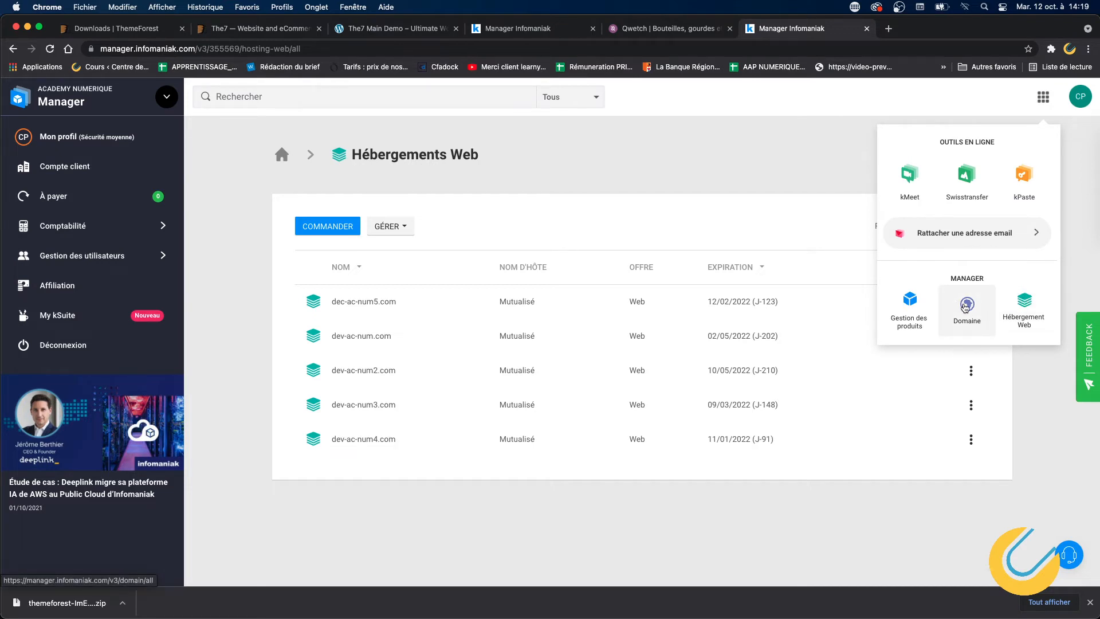
{"action": "left_click", "coordinate": [1078, 269]}
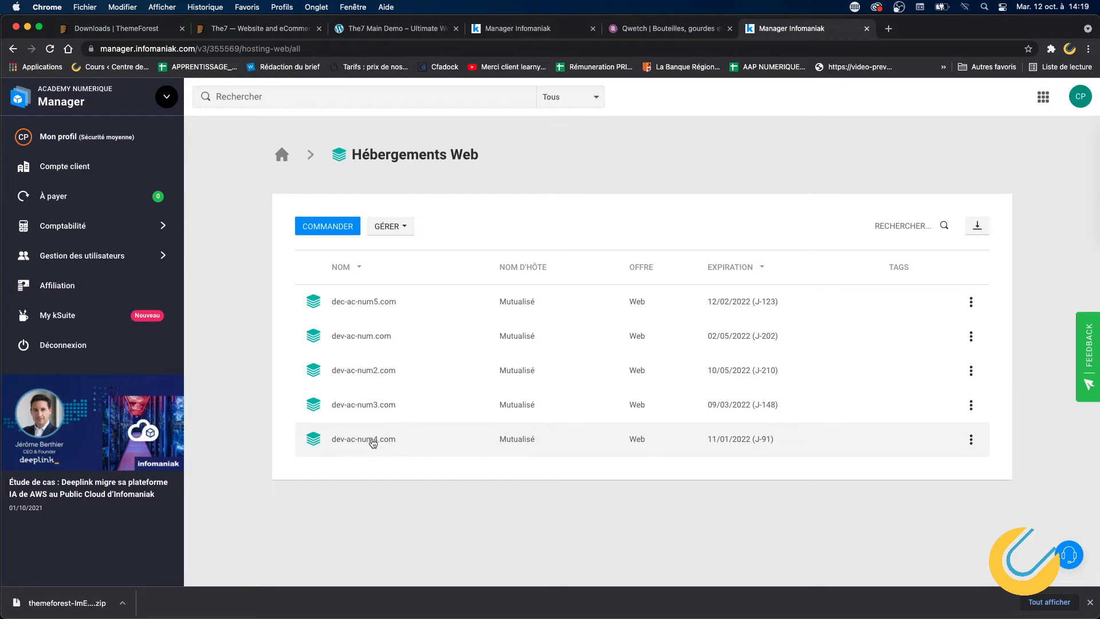
Step: Open the dashboard of the dev-ac-num4.com web hosting and check its name and list of sites
{"action": "left_click", "coordinate": [373, 442]}
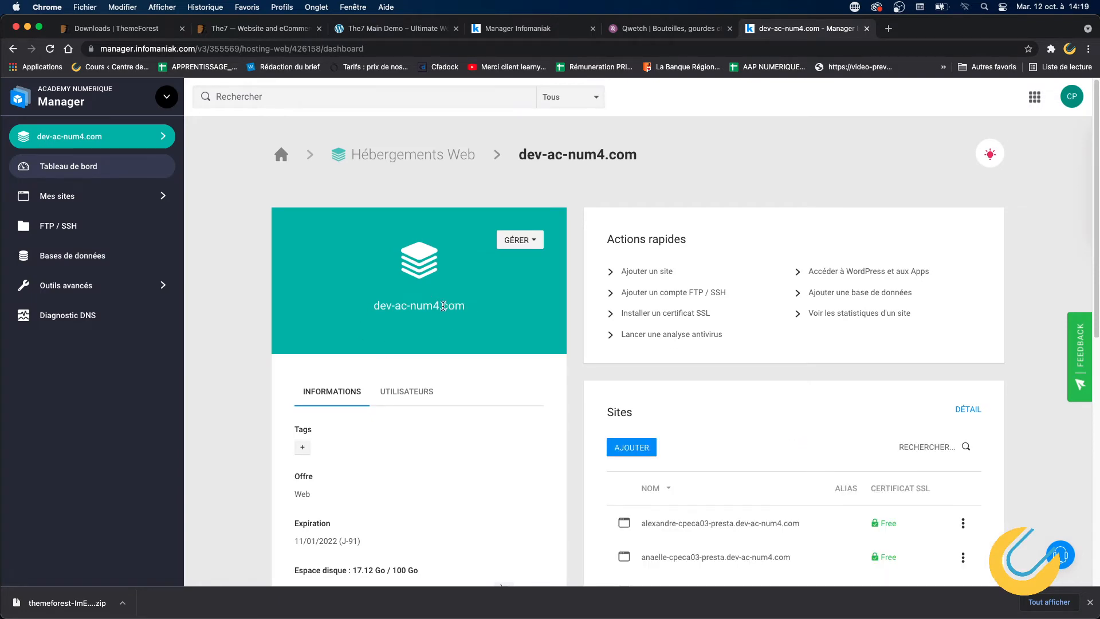
{"action": "mouse_move", "coordinate": [443, 305]}
{"action": "left_mouse_down"}
{"action": "mouse_move", "coordinate": [381, 307]}
{"action": "mouse_move", "coordinate": [437, 306]}
{"action": "left_mouse_up"}
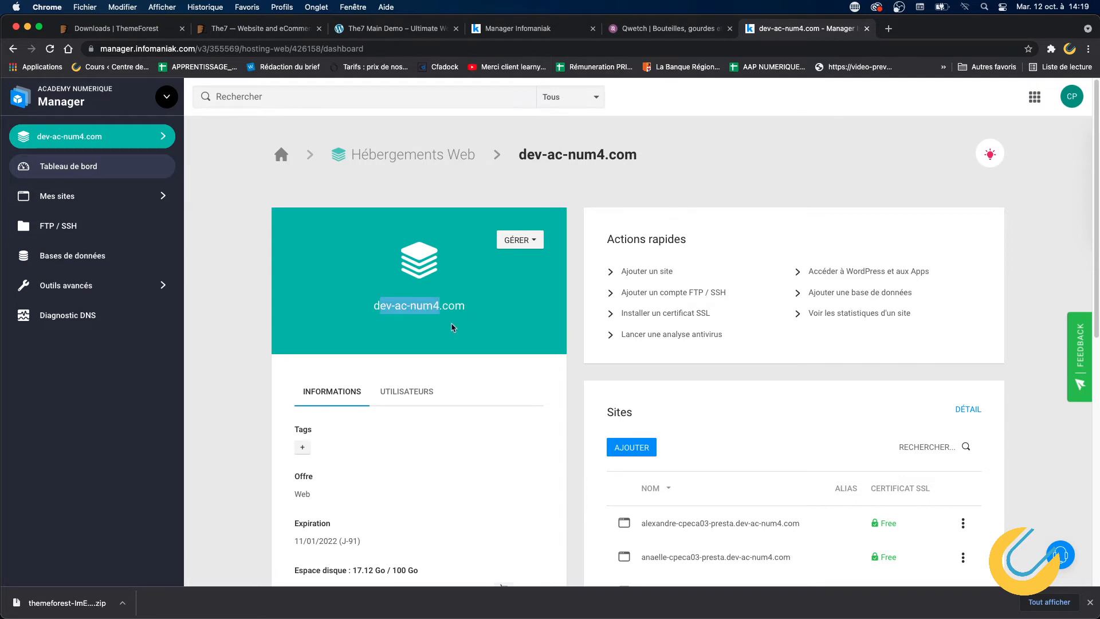
{"action": "left_click", "coordinate": [388, 309]}
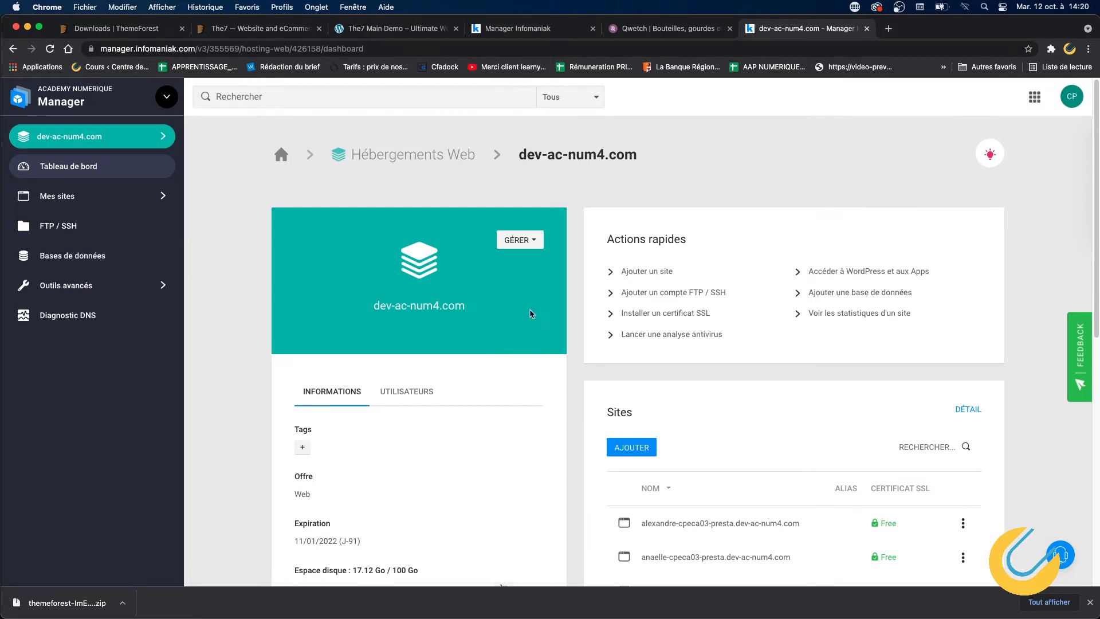
{"action": "scroll", "coordinate": [530, 313], "scroll_direction": "down", "scroll_amount": 1}
{"action": "left_click_drag", "start_coordinate": [379, 281], "coordinate": [457, 284]}
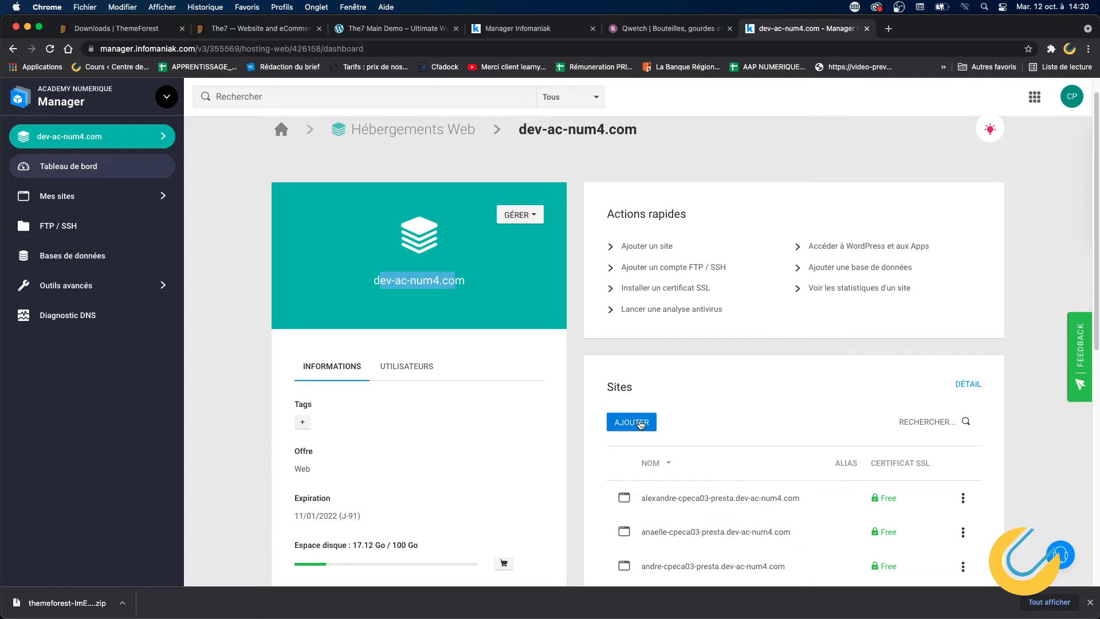
Step: Start adding a site to the hosting as the subdomain demo-wordpress under the domain .dev-ac-num4.com
{"action": "left_click", "coordinate": [637, 424]}
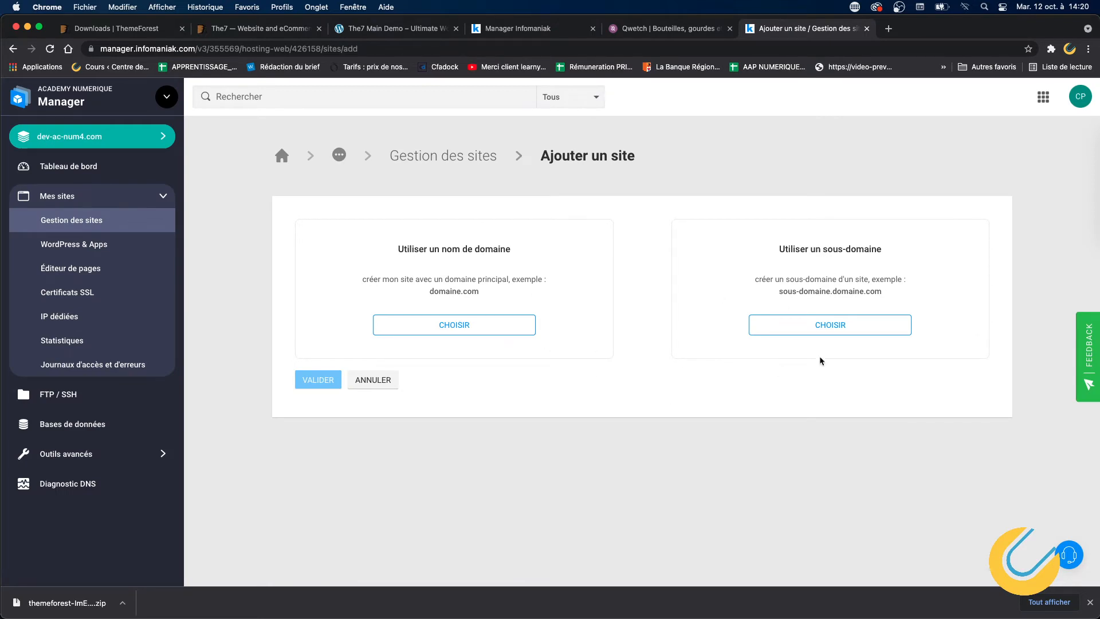
{"action": "left_click", "coordinate": [824, 336]}
{"action": "left_click", "coordinate": [383, 396]}
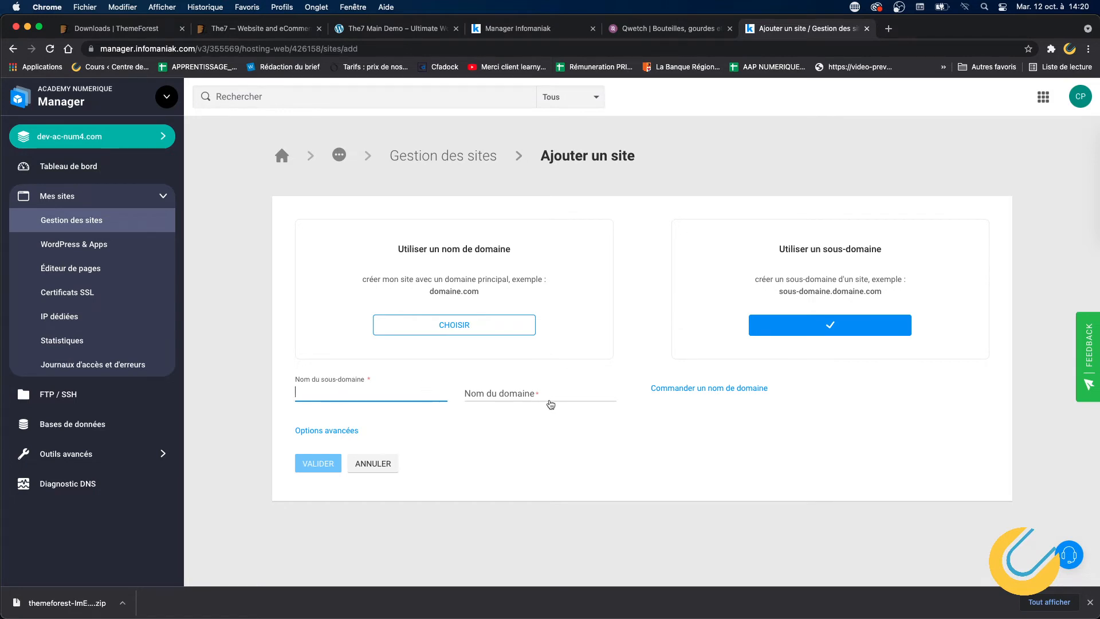
{"action": "left_click", "coordinate": [509, 397]}
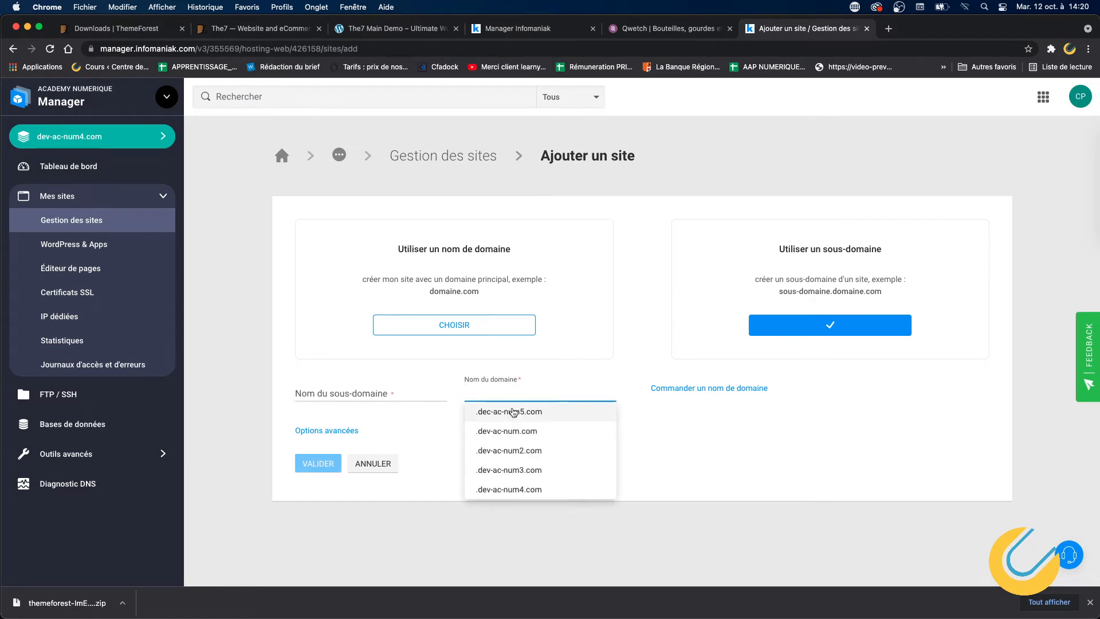
{"action": "left_click", "coordinate": [518, 488]}
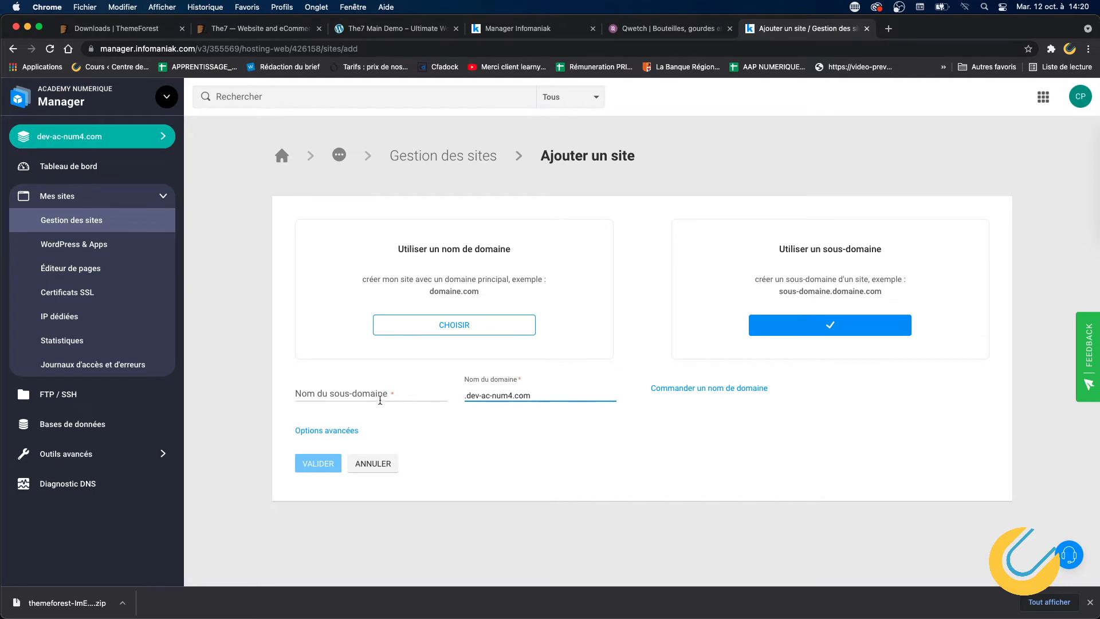
{"action": "left_click", "coordinate": [377, 397]}
{"action": "type", "text": "demo-"}
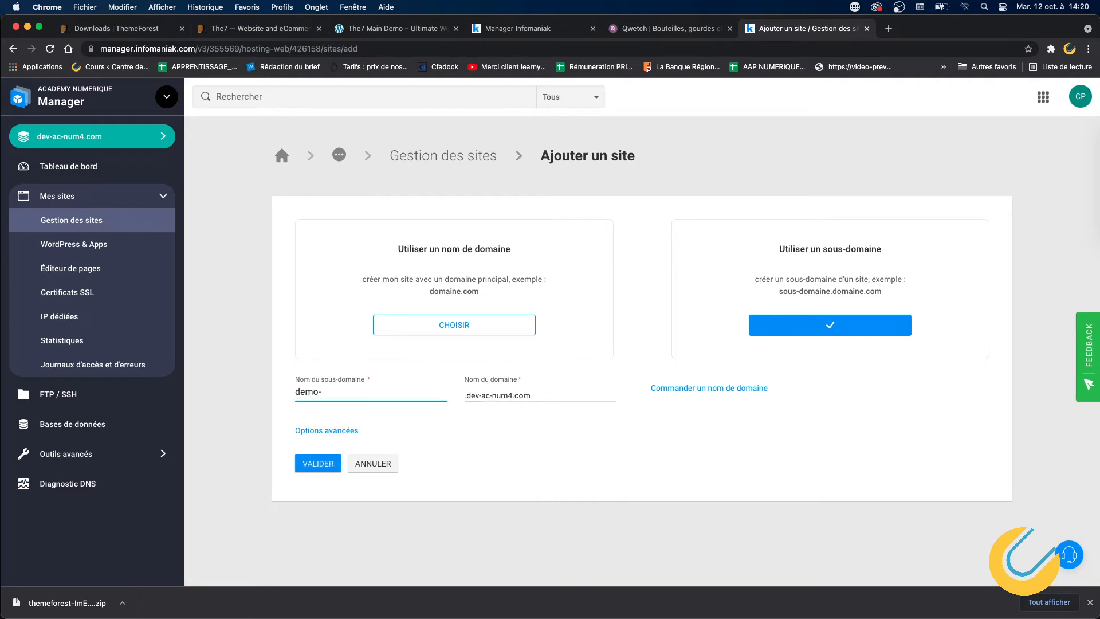
{"action": "type", "text": "wordpress"}
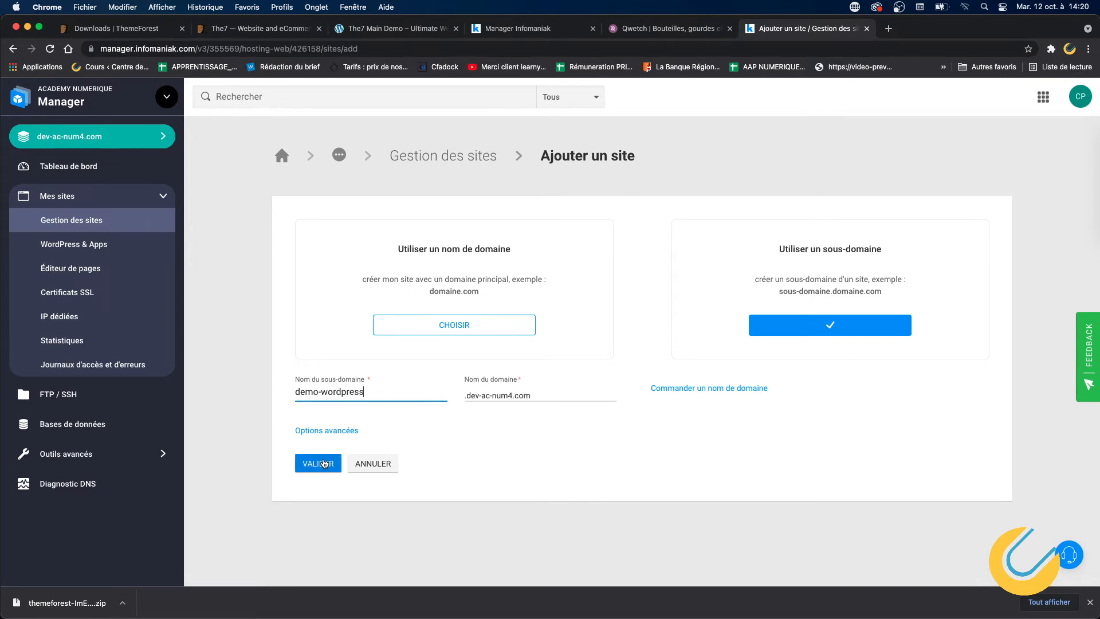
Step: Review the new site's advanced options and create it with free SSL, DNS updates and PHP 7.4
{"action": "left_click", "coordinate": [324, 431]}
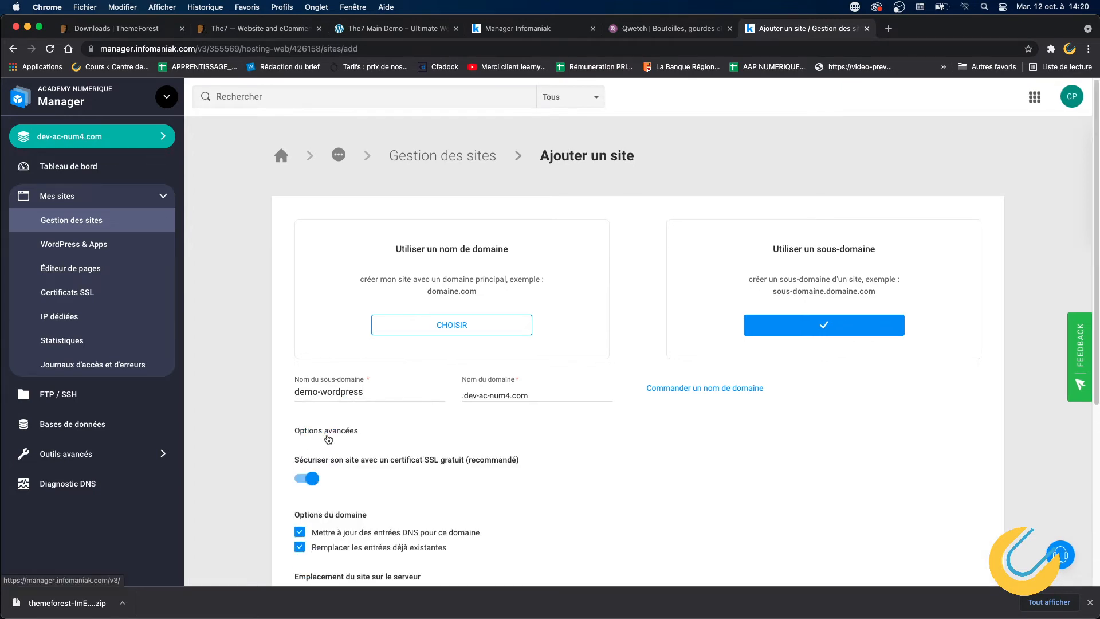
{"action": "scroll", "coordinate": [512, 452], "scroll_direction": "down", "scroll_amount": 5}
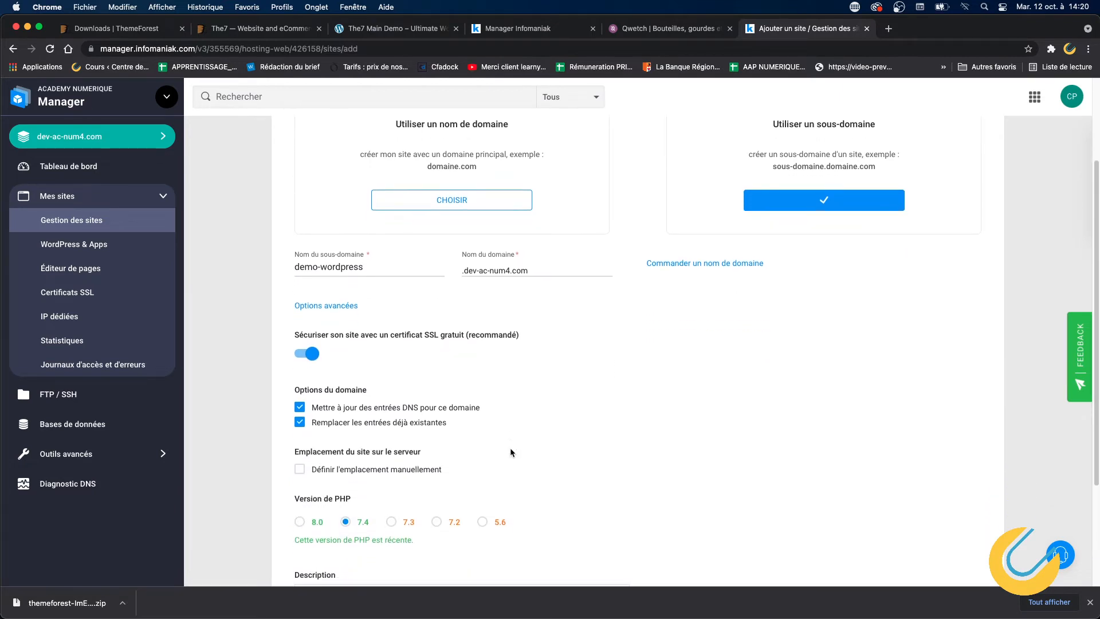
{"action": "scroll", "coordinate": [509, 453], "scroll_direction": "down", "scroll_amount": 1}
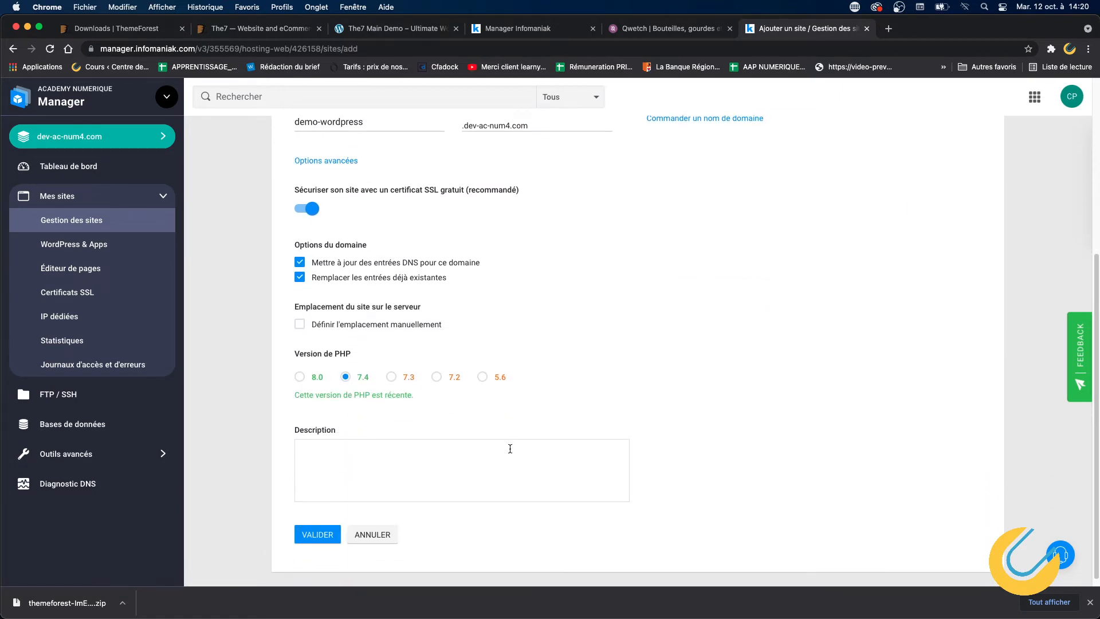
{"action": "scroll", "coordinate": [510, 449], "scroll_direction": "down", "scroll_amount": 1}
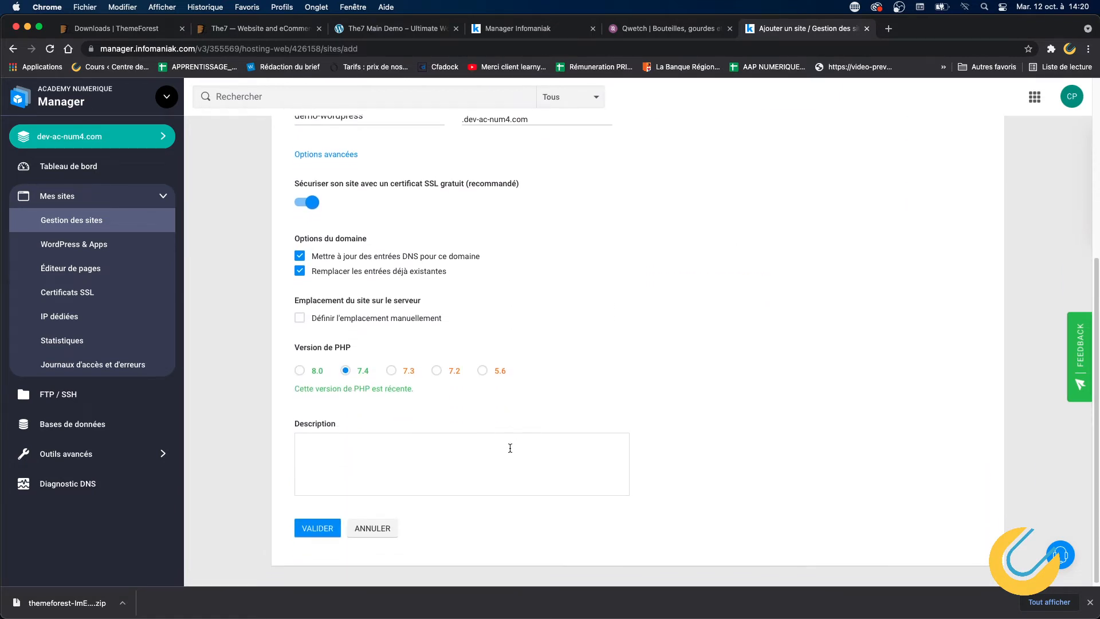
{"action": "left_click", "coordinate": [321, 526]}
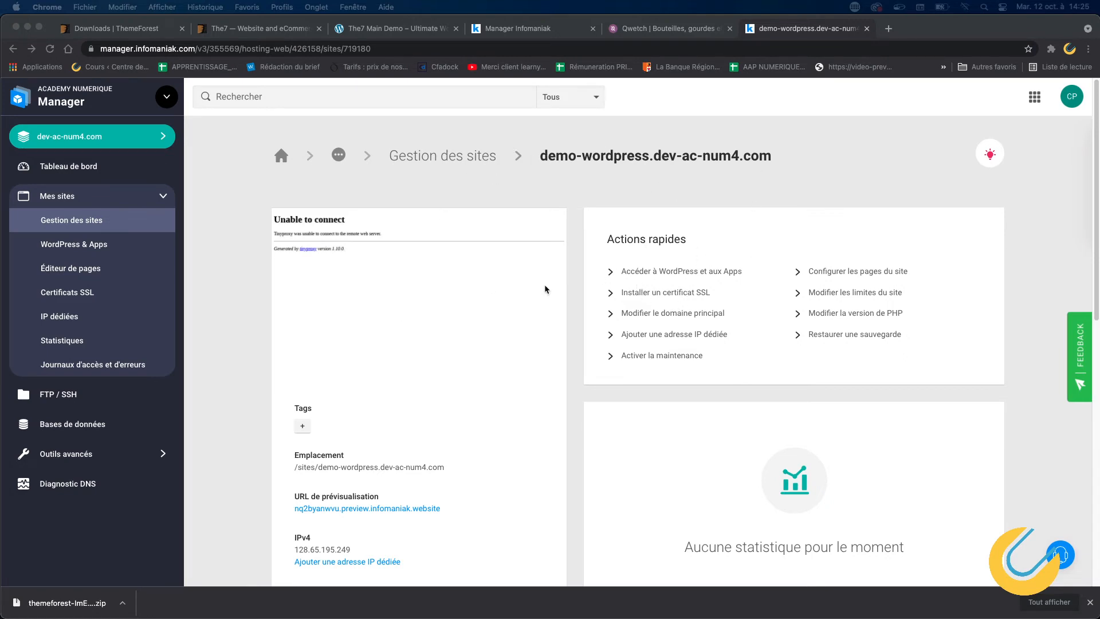
Step: Look over the demo-wordpress site's overview and start installing the WordPress application on it
{"action": "scroll", "coordinate": [545, 289], "scroll_direction": "down", "scroll_amount": 1}
{"action": "scroll", "coordinate": [545, 288], "scroll_direction": "down", "scroll_amount": 3}
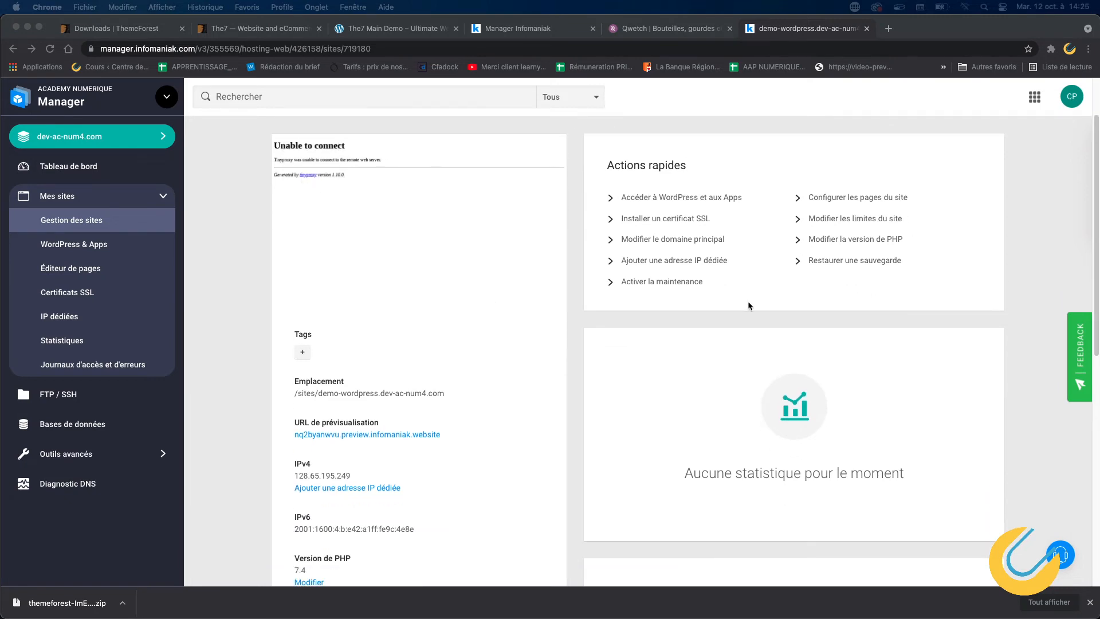
{"action": "scroll", "coordinate": [809, 309], "scroll_direction": "down", "scroll_amount": 3}
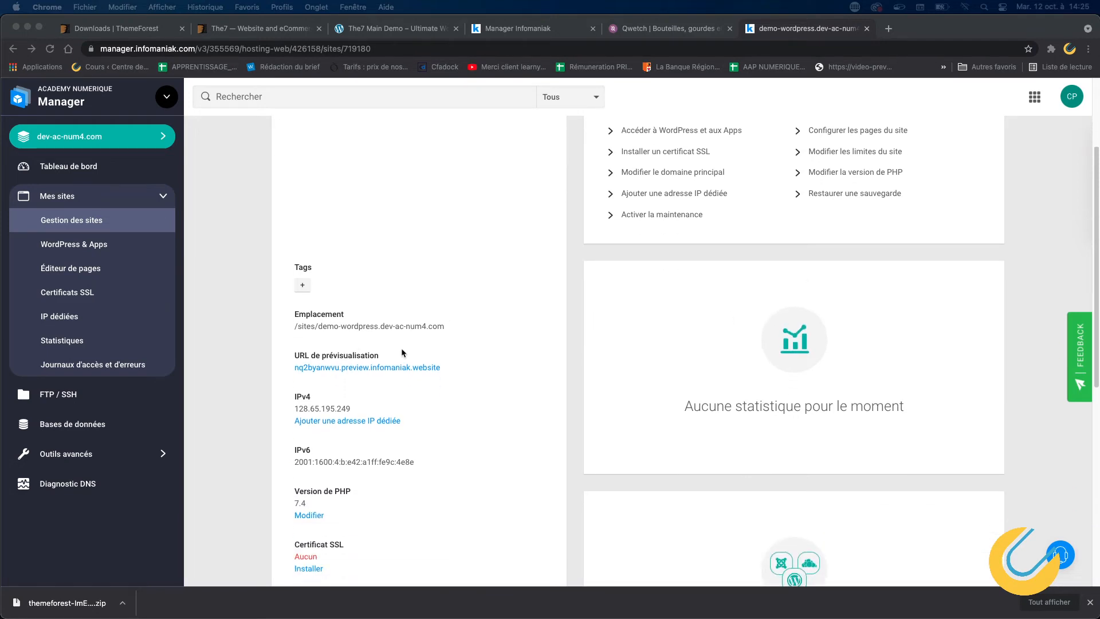
{"action": "scroll", "coordinate": [764, 351], "scroll_direction": "down", "scroll_amount": 5}
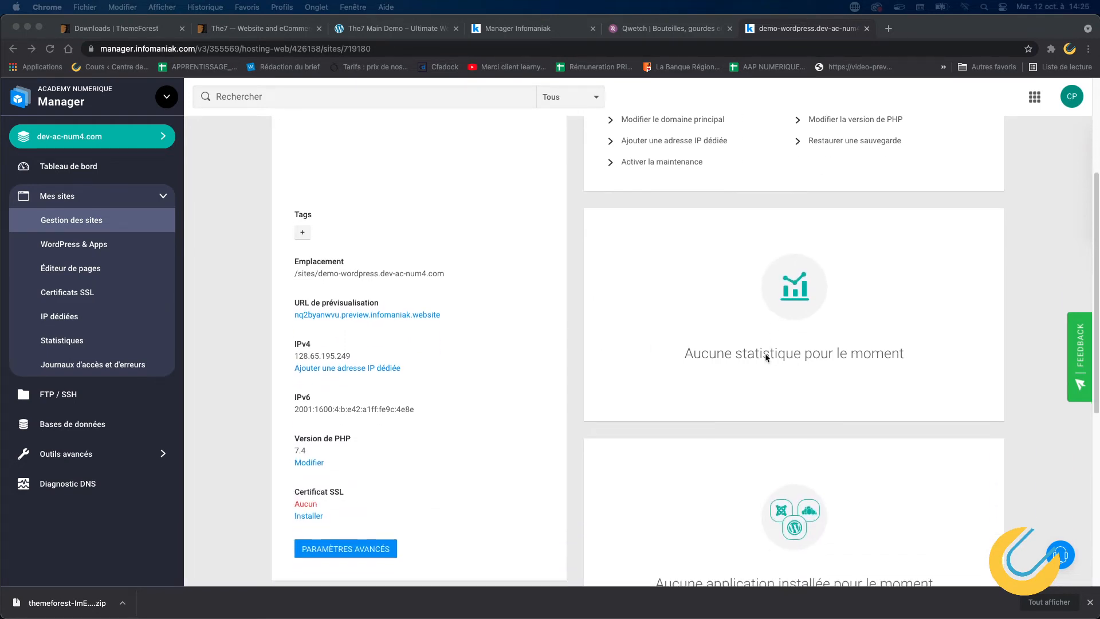
{"action": "scroll", "coordinate": [765, 353], "scroll_direction": "down", "scroll_amount": 10}
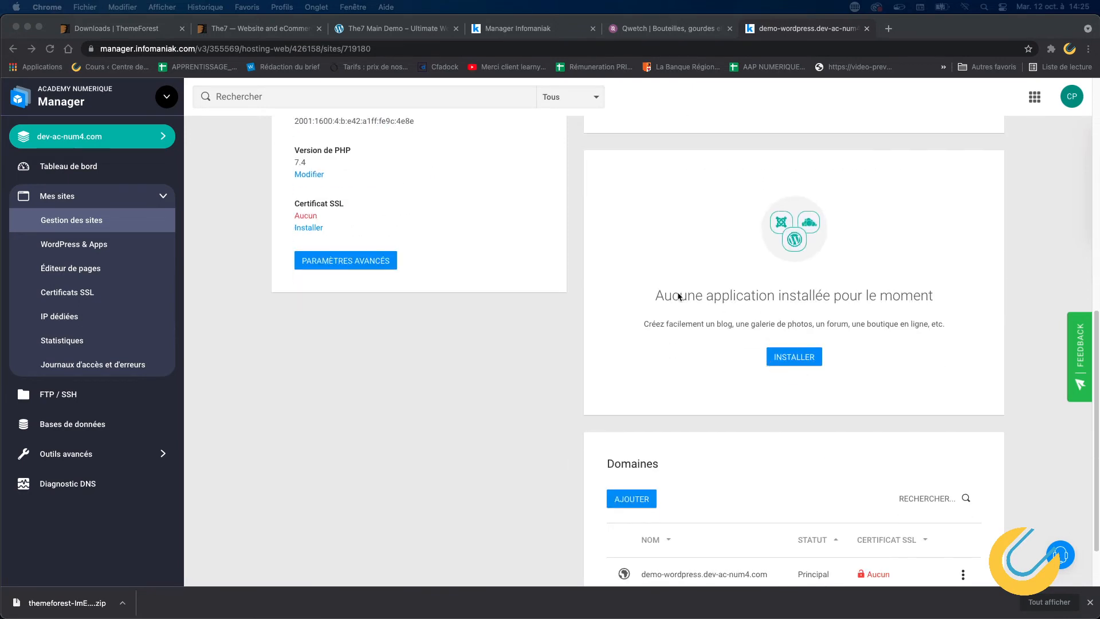
{"action": "left_click", "coordinate": [796, 359]}
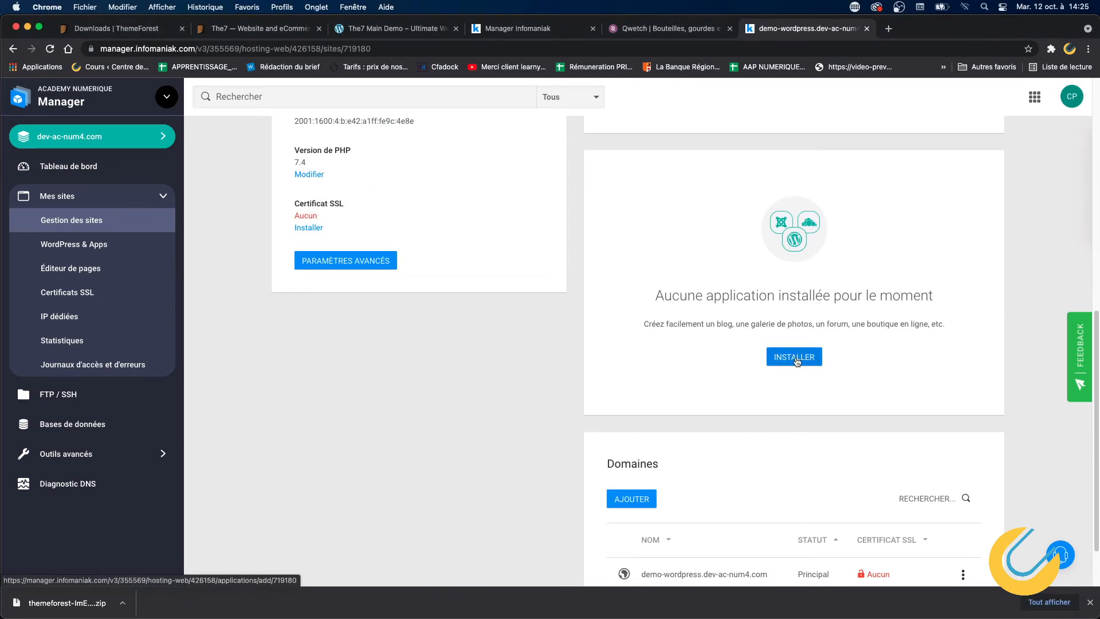
{"action": "left_click", "coordinate": [796, 359]}
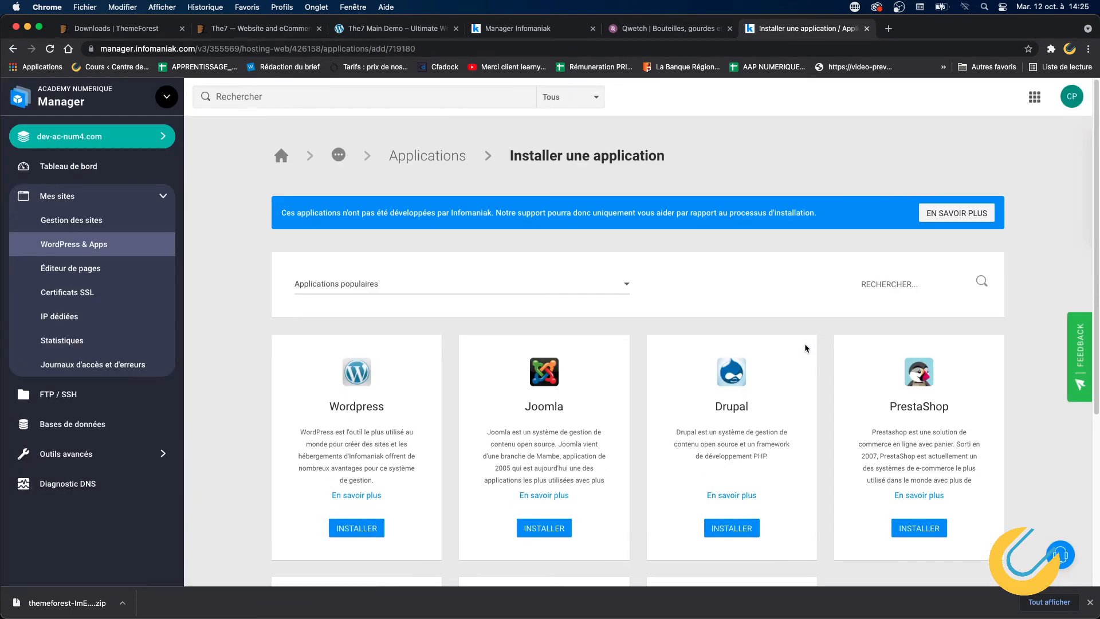
{"action": "left_click", "coordinate": [356, 527]}
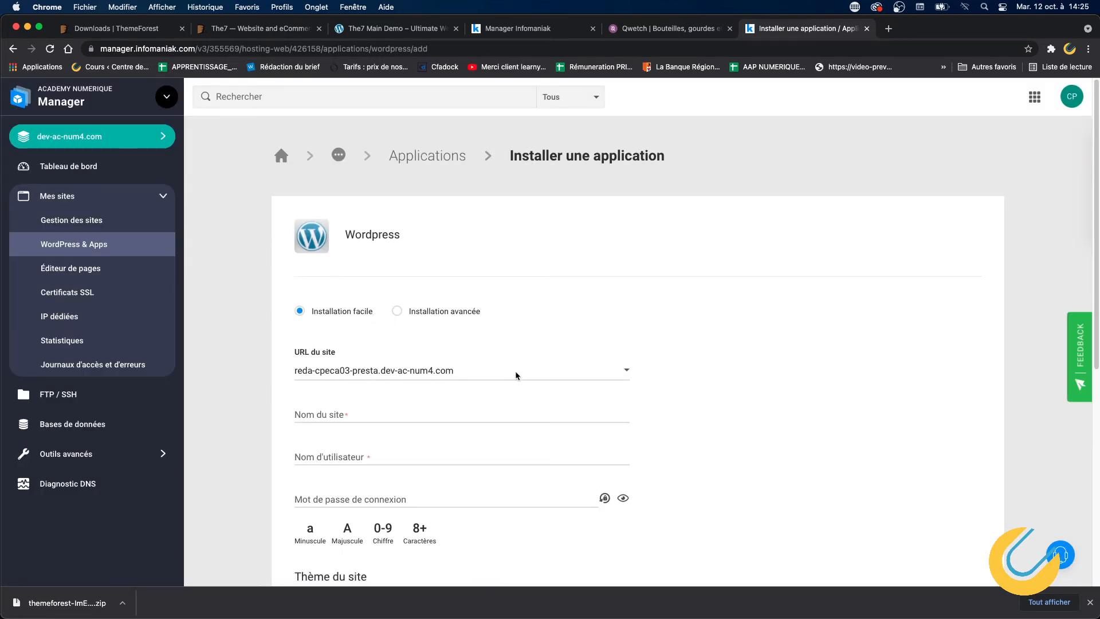
Step: Set the WordPress installation's site URL to demo-wordpress.dev-ac-num4.com, keeping the easy installation mode
{"action": "left_click", "coordinate": [516, 375]}
{"action": "left_click", "coordinate": [517, 372]}
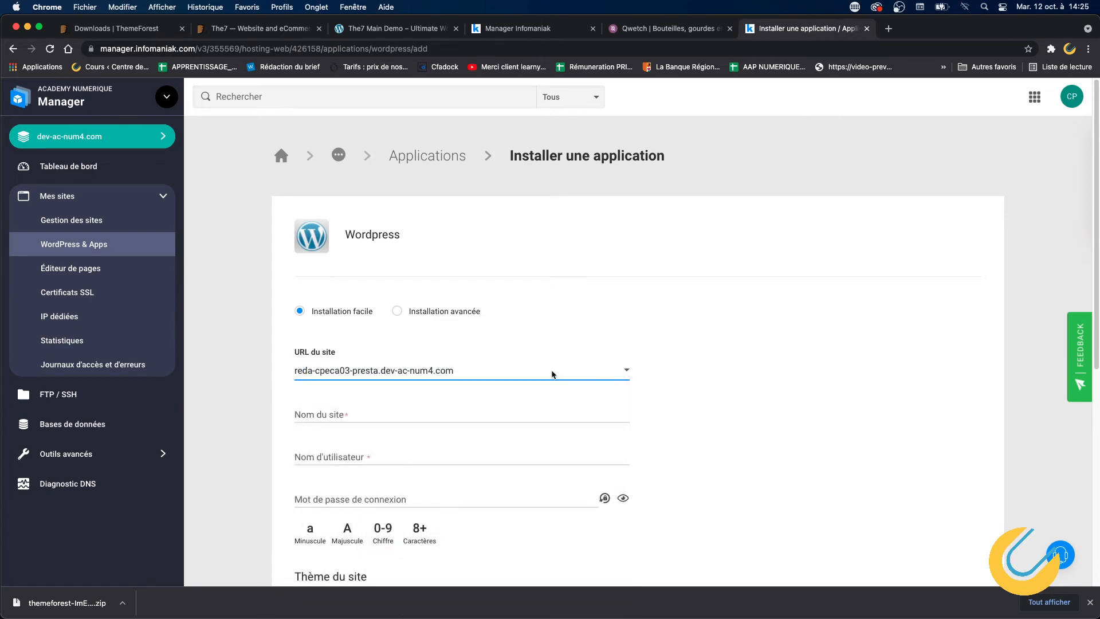
{"action": "scroll", "coordinate": [552, 374], "scroll_direction": "down", "scroll_amount": 1}
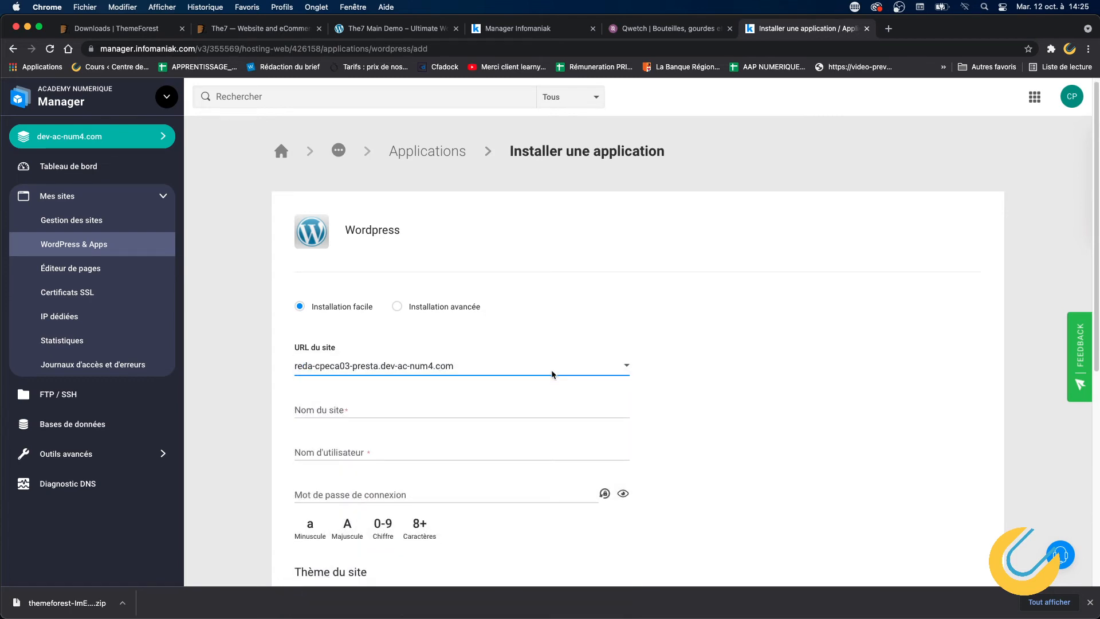
{"action": "scroll", "coordinate": [552, 374], "scroll_direction": "down", "scroll_amount": 3}
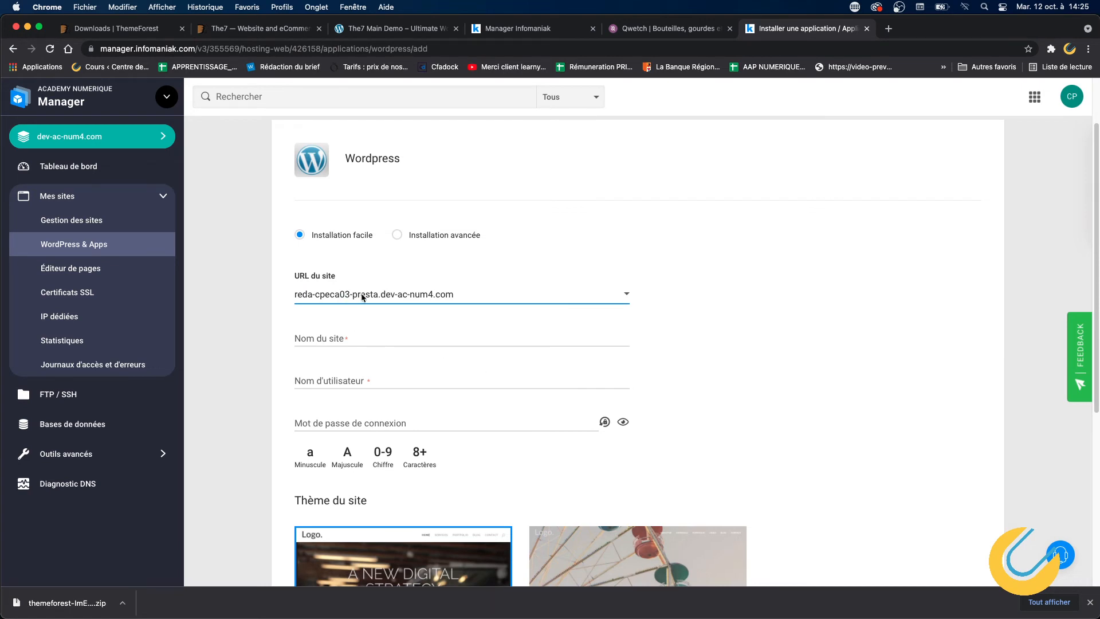
{"action": "left_click", "coordinate": [356, 334]}
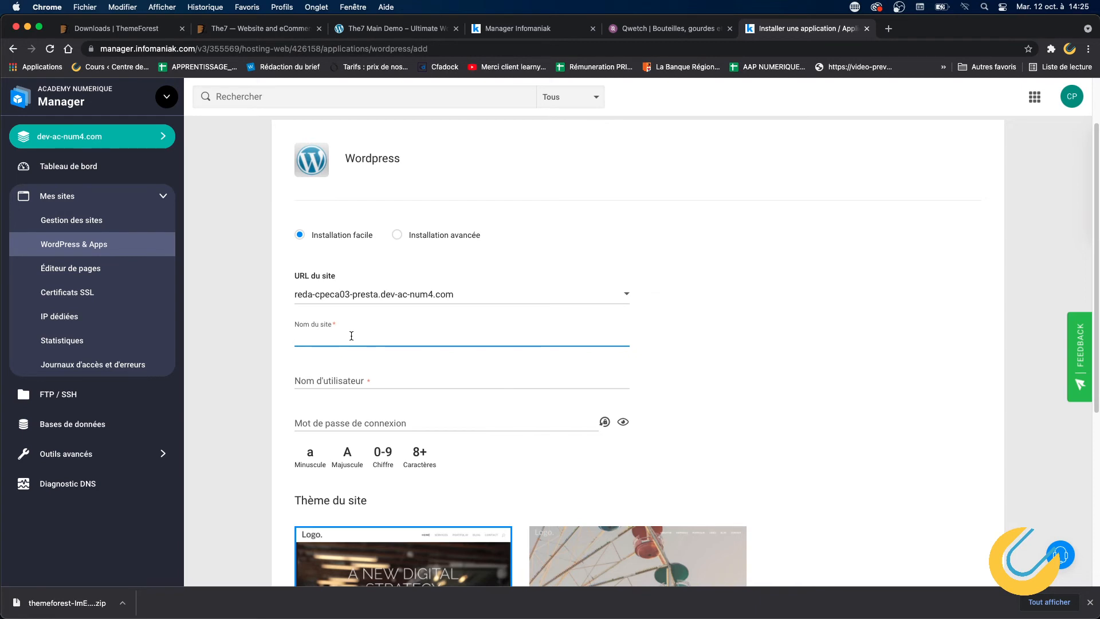
{"action": "left_click", "coordinate": [354, 297]}
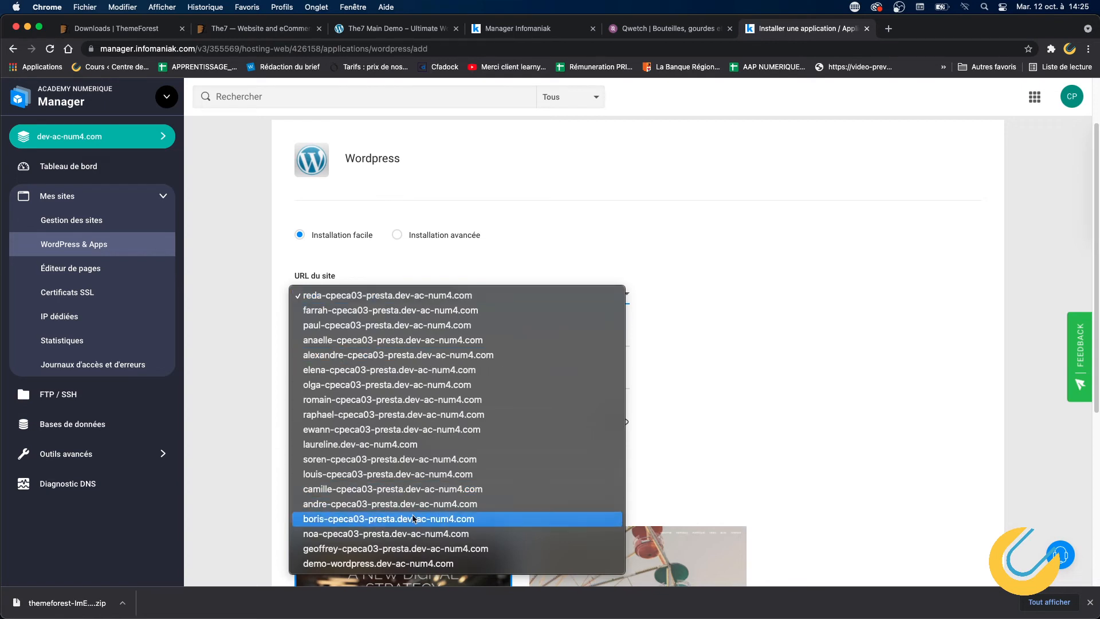
{"action": "left_click", "coordinate": [412, 563]}
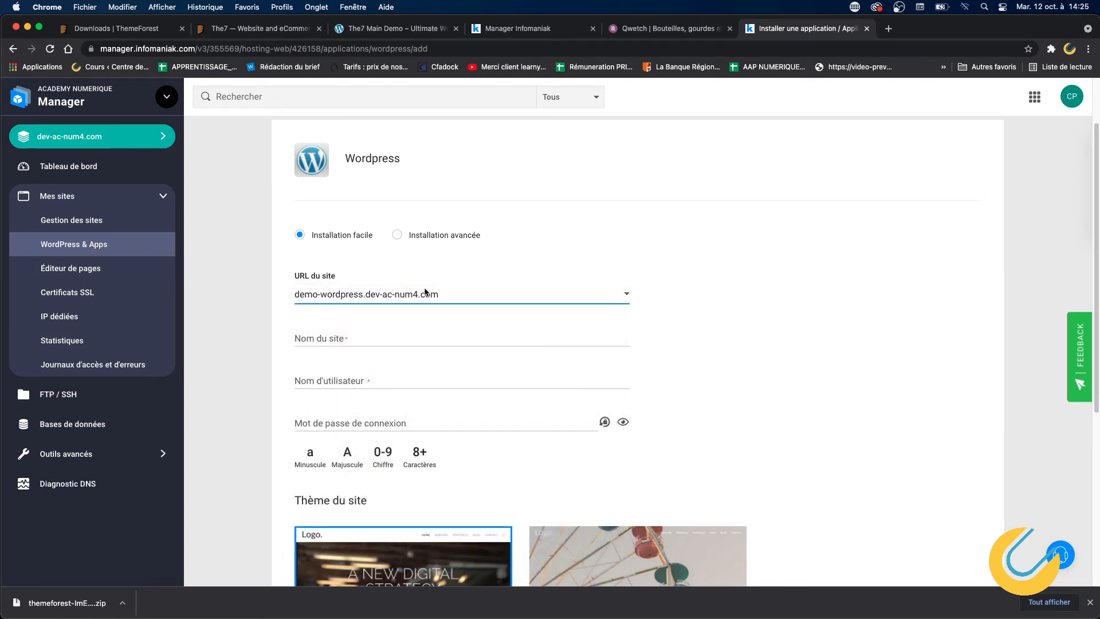
Step: Enter the site name demo Wordpress, username Admin and the login password, and install WordPress with the Divi creative agency theme
{"action": "left_click", "coordinate": [326, 339]}
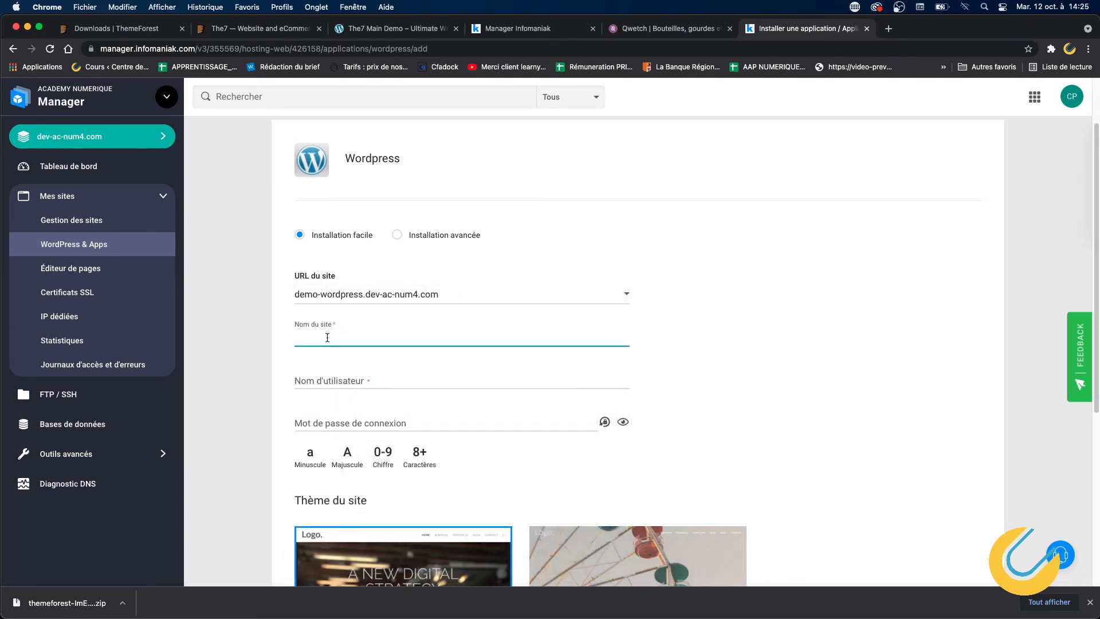
{"action": "type", "text": "demo Wordpress"}
{"action": "left_click", "coordinate": [319, 382]}
{"action": "left_click", "coordinate": [689, 401]}
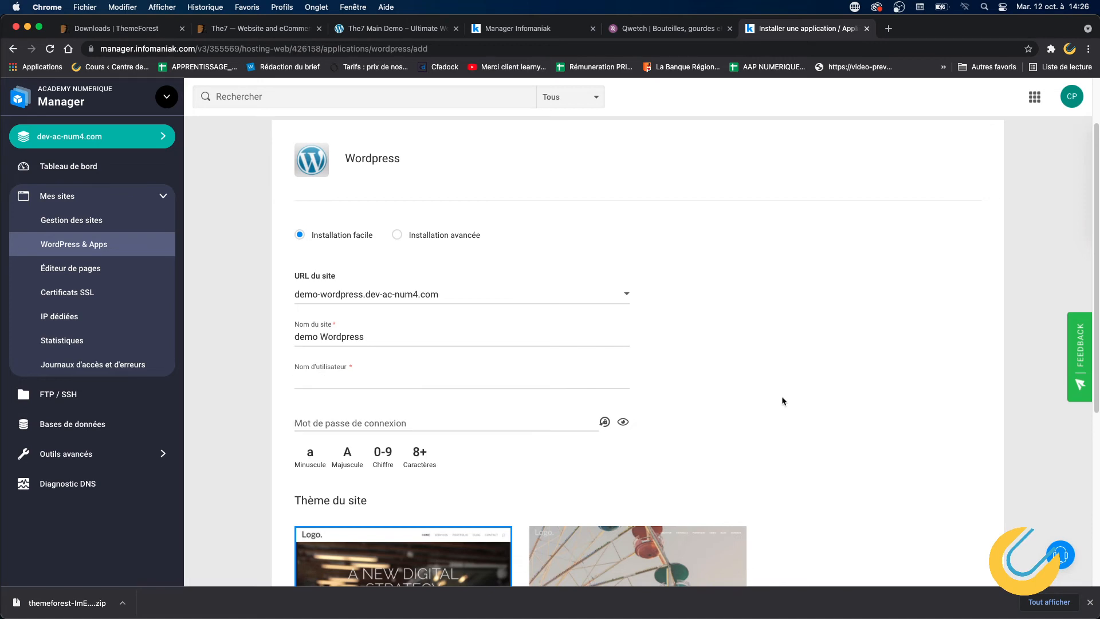
{"action": "left_click", "coordinate": [319, 382]}
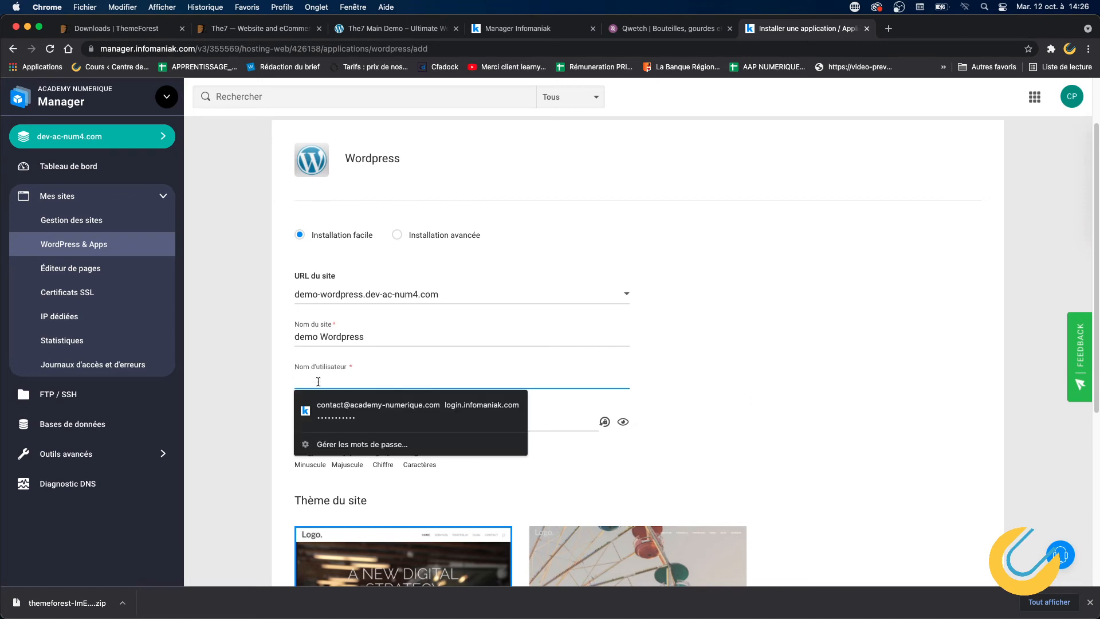
{"action": "left_click", "coordinate": [785, 388]}
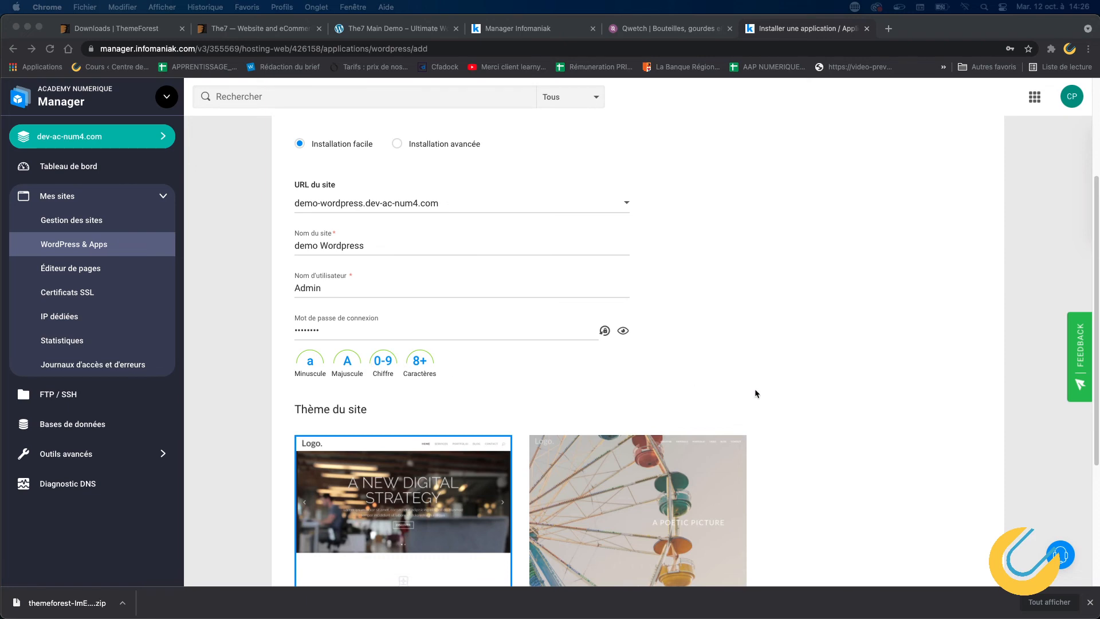
{"action": "scroll", "coordinate": [786, 396], "scroll_direction": "down", "scroll_amount": 5}
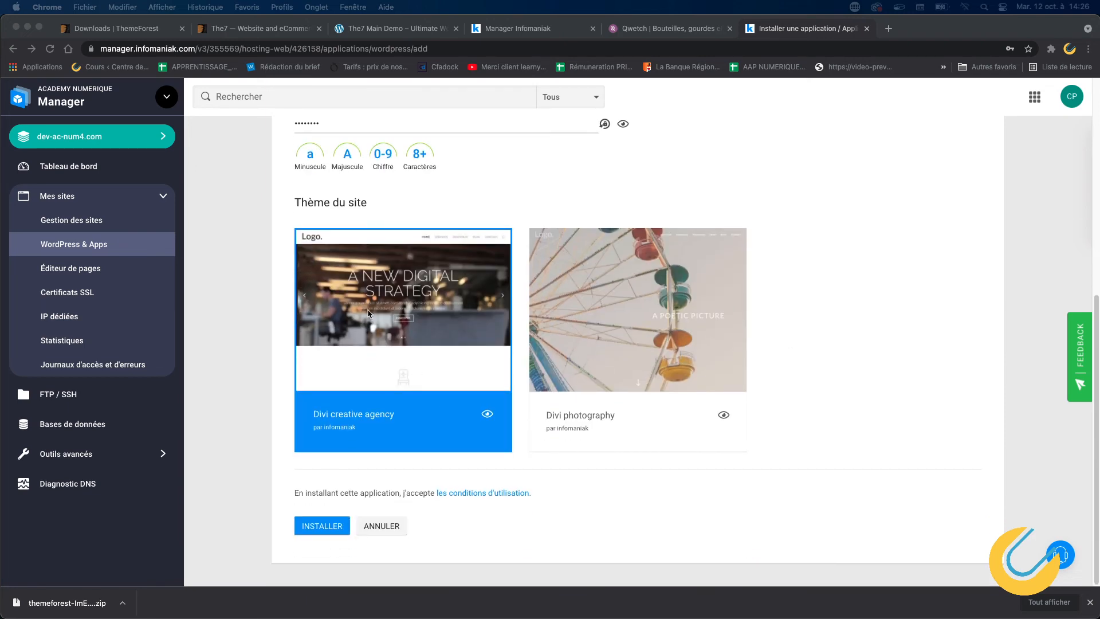
{"action": "left_click", "coordinate": [331, 530]}
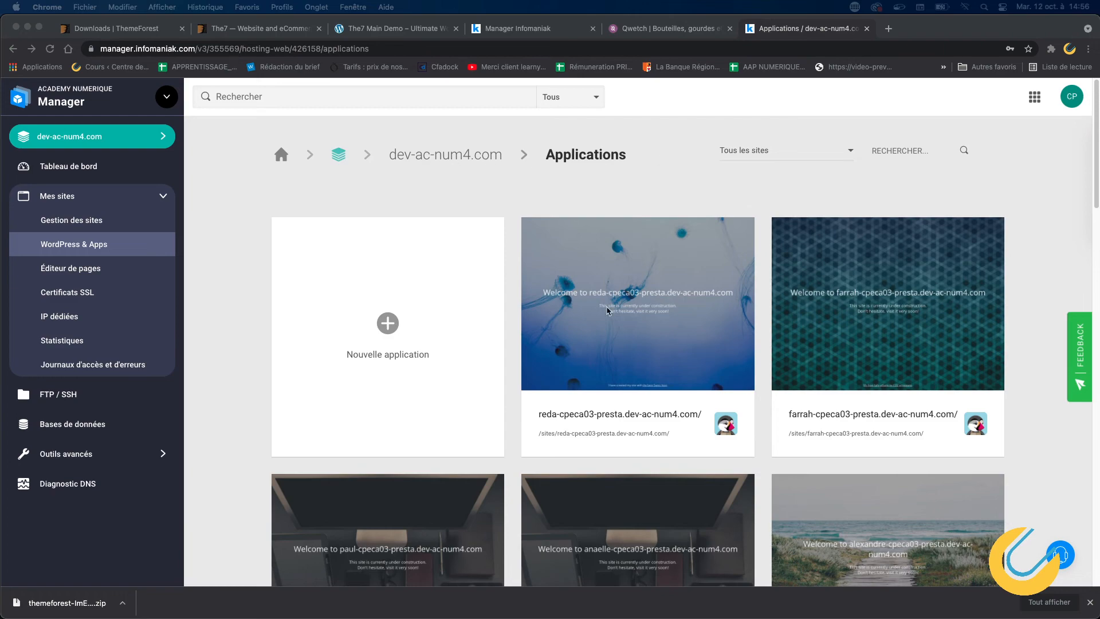
Step: Find the newly installed demo-wordpress application in the hosting's list of applications
{"action": "scroll", "coordinate": [576, 338], "scroll_direction": "down", "scroll_amount": 10}
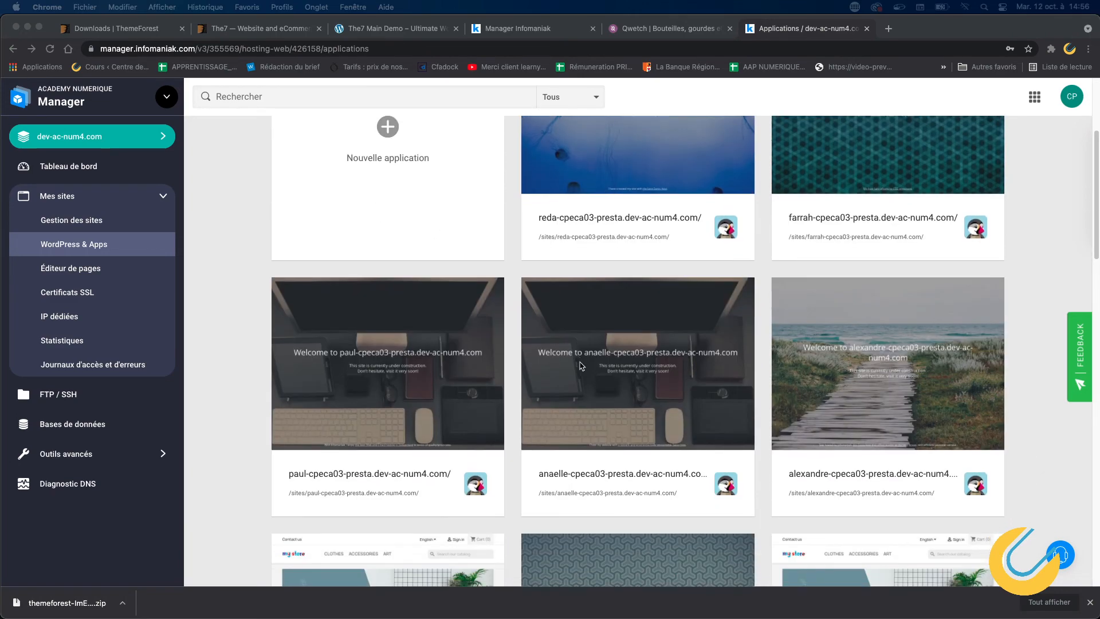
{"action": "scroll", "coordinate": [579, 369], "scroll_direction": "up", "scroll_amount": 10}
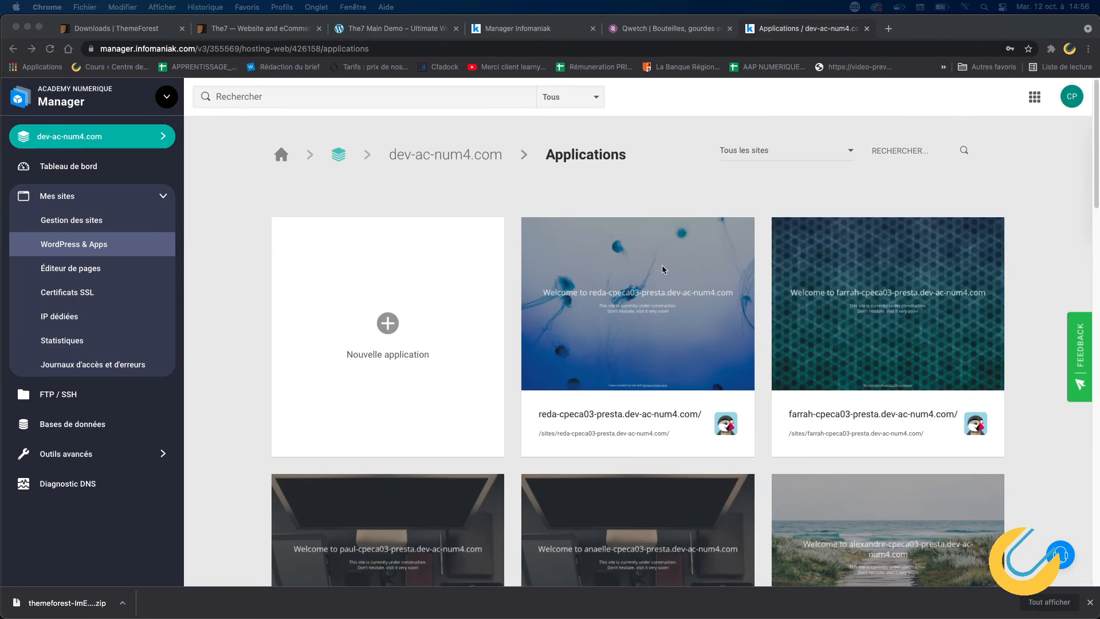
{"action": "scroll", "coordinate": [564, 372], "scroll_direction": "down", "scroll_amount": 10}
{"action": "scroll", "coordinate": [564, 373], "scroll_direction": "down", "scroll_amount": 5}
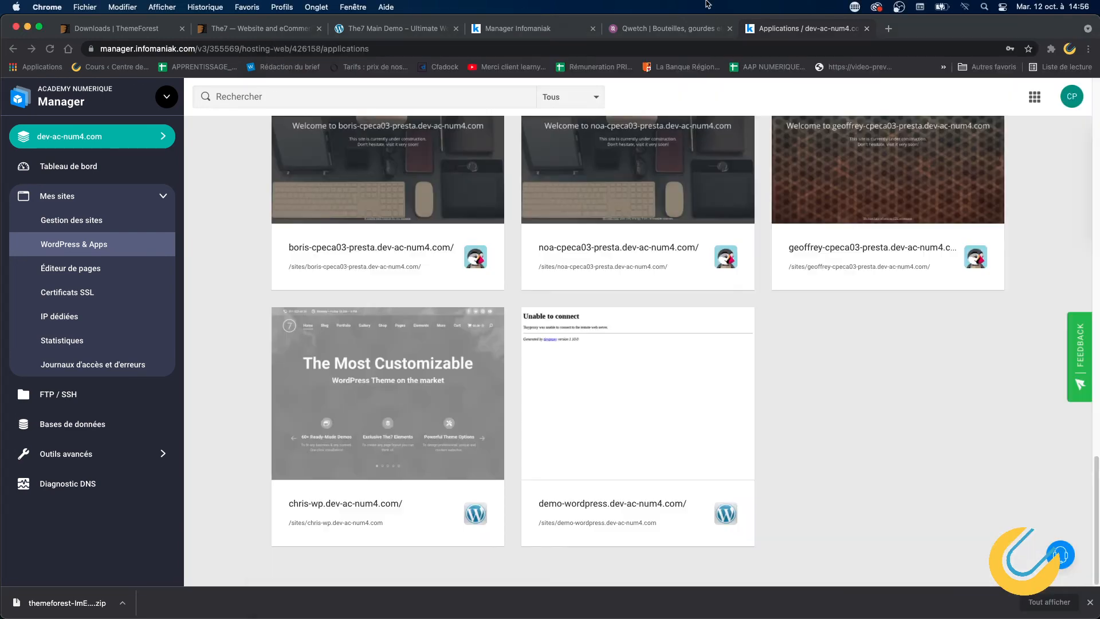
Step: Show the live demo-wordpress.dev-ac-num4.com website and examine its full address
{"action": "left_click_drag", "start_coordinate": [707, 2], "coordinate": [658, 45]}
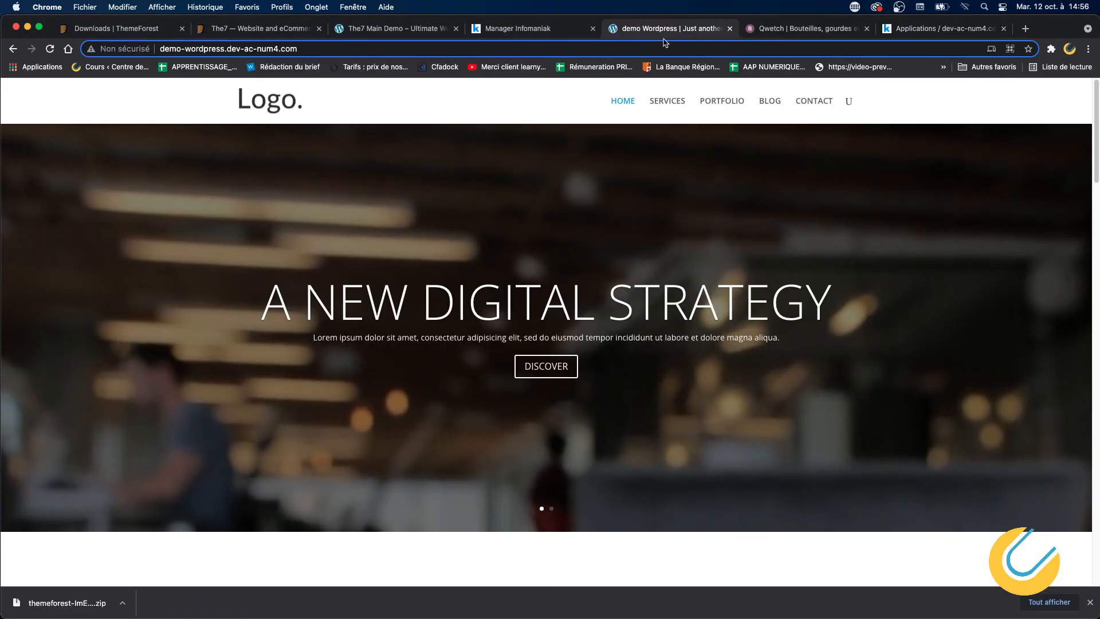
{"action": "left_click", "coordinate": [171, 51]}
{"action": "left_click", "coordinate": [231, 50]}
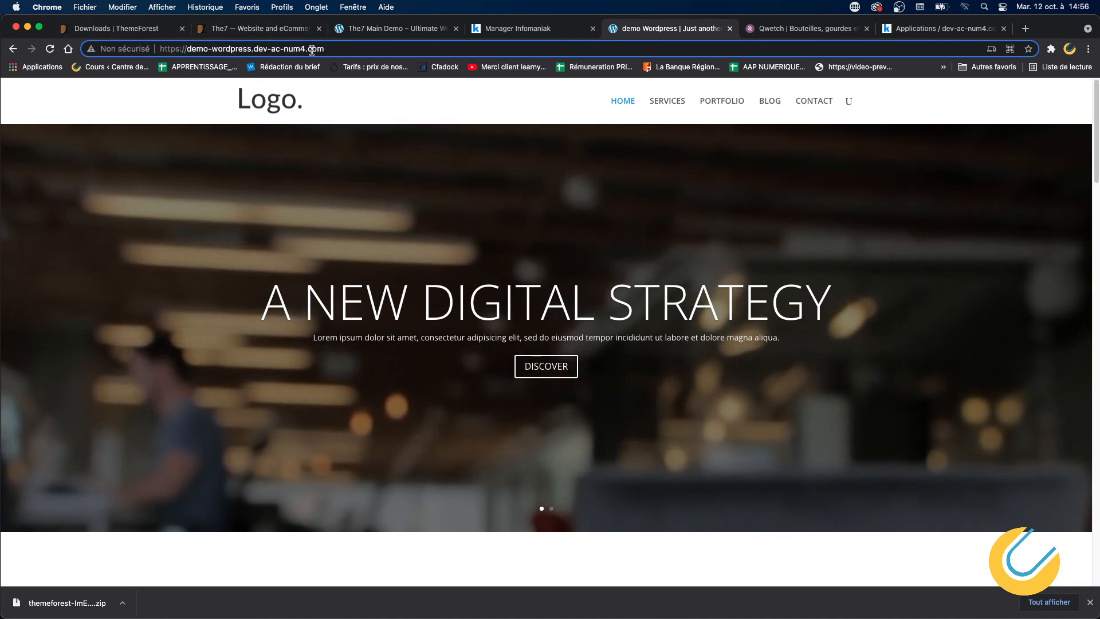
{"action": "left_click_drag", "start_coordinate": [324, 48], "coordinate": [132, 49]}
{"action": "key", "text": "Right"}
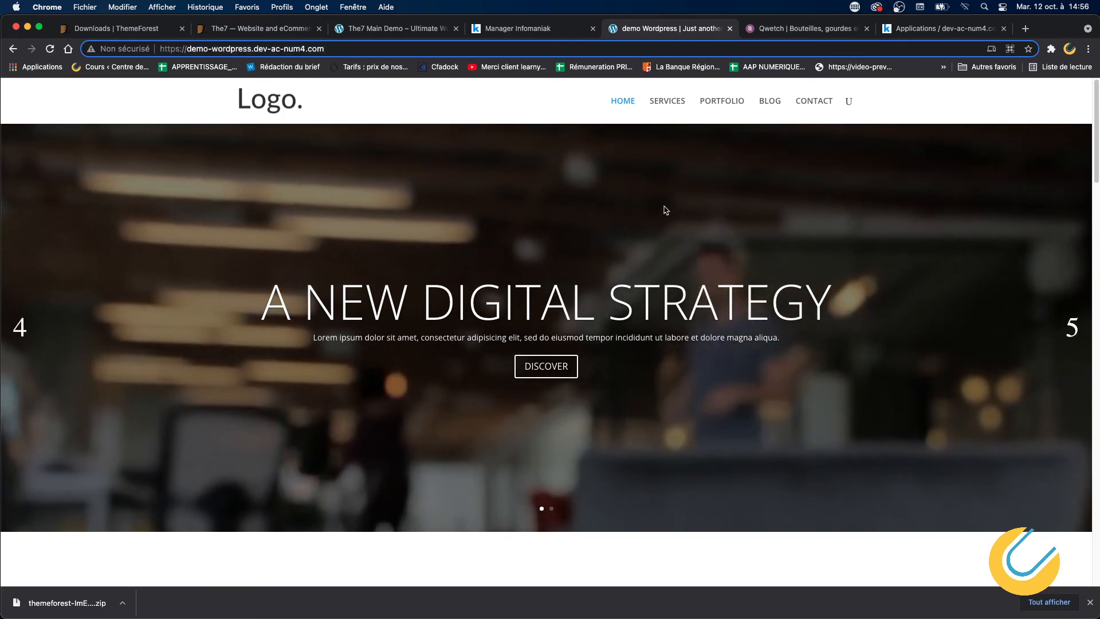
Step: Look through the content of the demo website's home page, down to the Meet the Team section
{"action": "scroll", "coordinate": [665, 216], "scroll_direction": "down", "scroll_amount": 8}
{"action": "scroll", "coordinate": [662, 216], "scroll_direction": "up", "scroll_amount": 8}
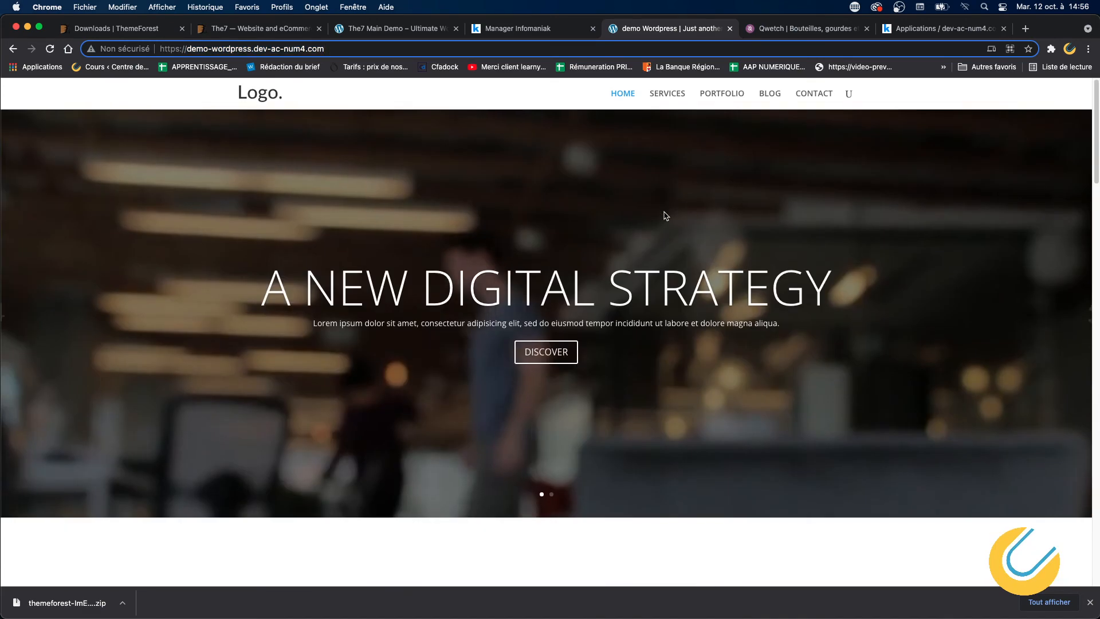
{"action": "scroll", "coordinate": [667, 352], "scroll_direction": "down", "scroll_amount": 3}
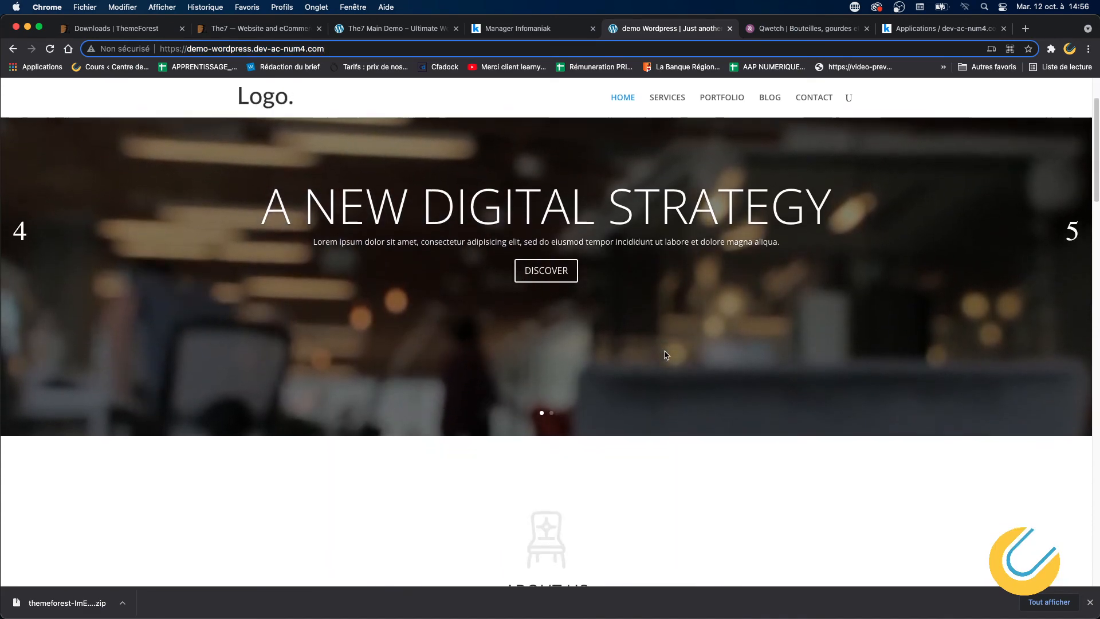
{"action": "scroll", "coordinate": [666, 353], "scroll_direction": "down", "scroll_amount": 15}
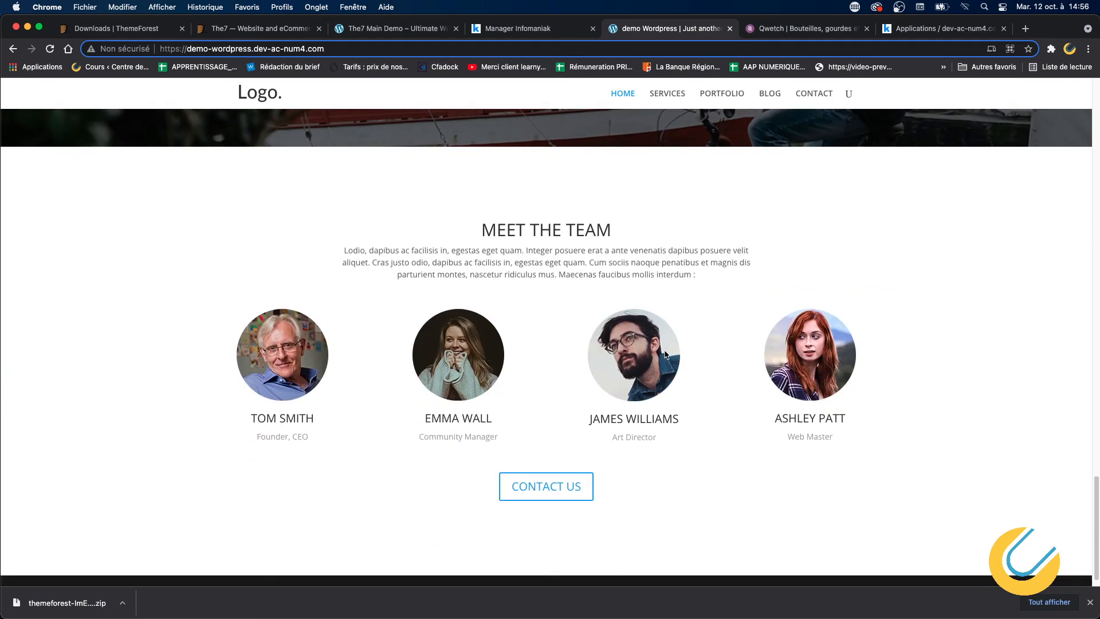
{"action": "scroll", "coordinate": [666, 354], "scroll_direction": "up", "scroll_amount": 18}
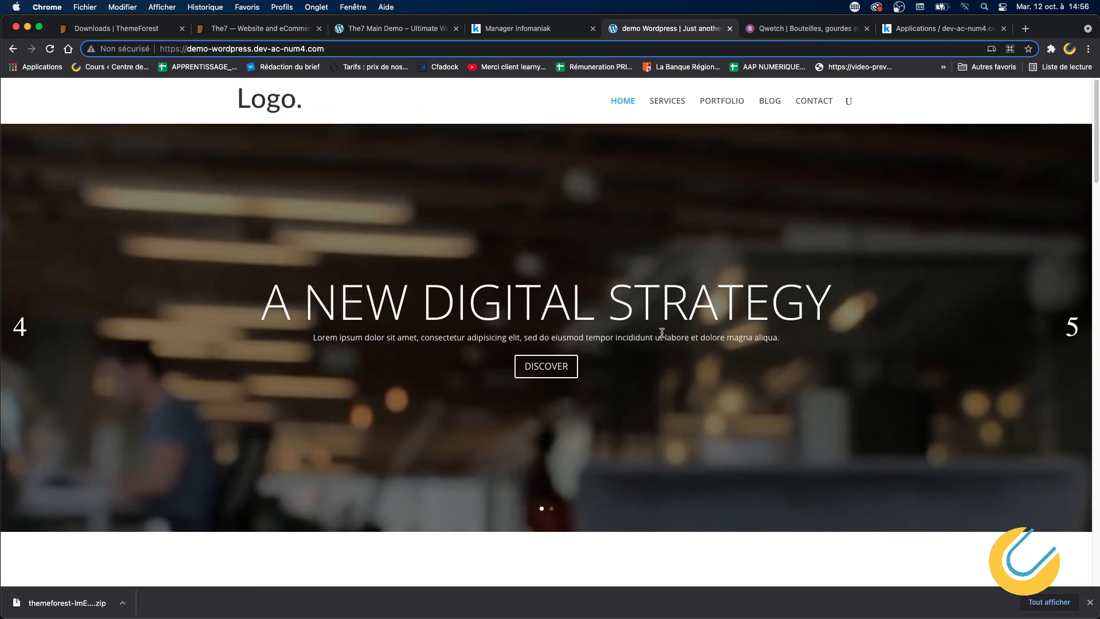
Step: Open the demo website's Services page and review its sections
{"action": "left_click", "coordinate": [670, 102]}
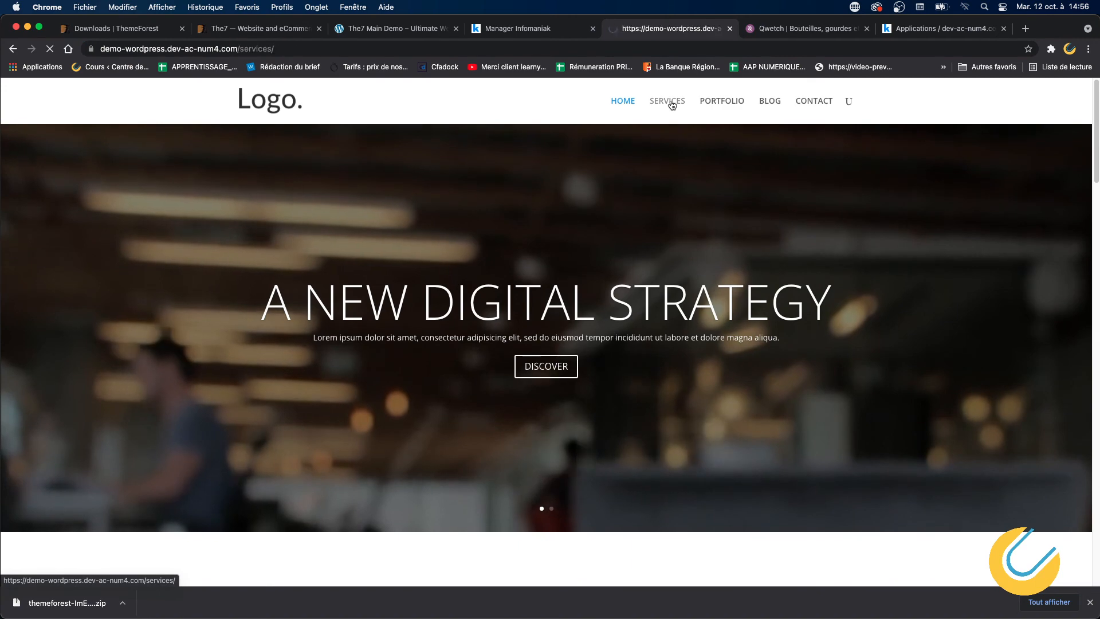
{"action": "scroll", "coordinate": [643, 244], "scroll_direction": "down", "scroll_amount": 15}
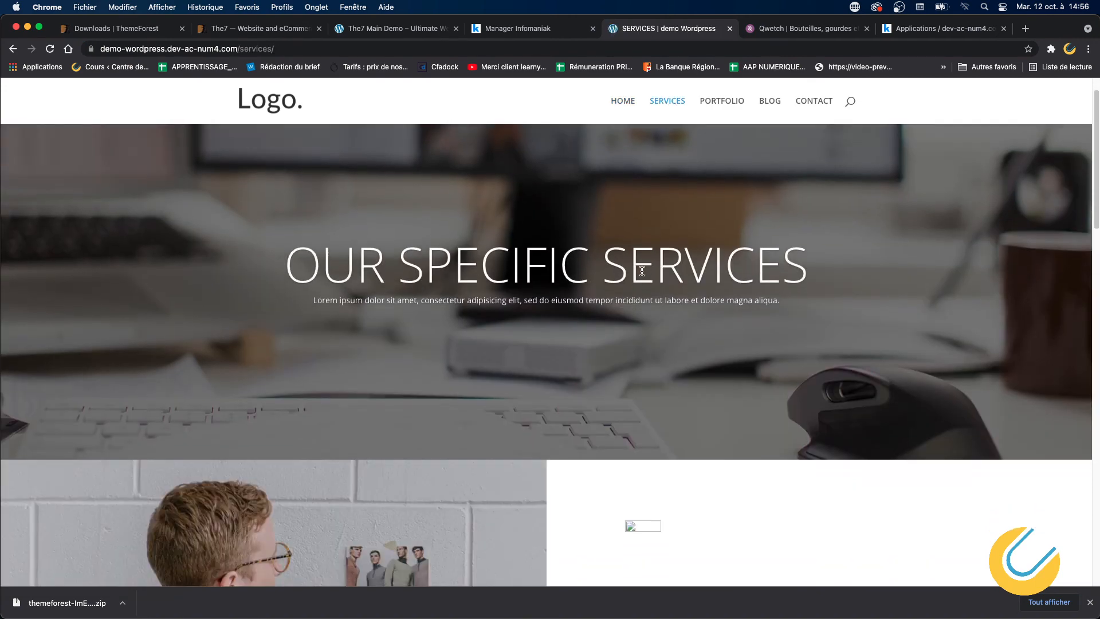
{"action": "scroll", "coordinate": [641, 274], "scroll_direction": "down", "scroll_amount": 7}
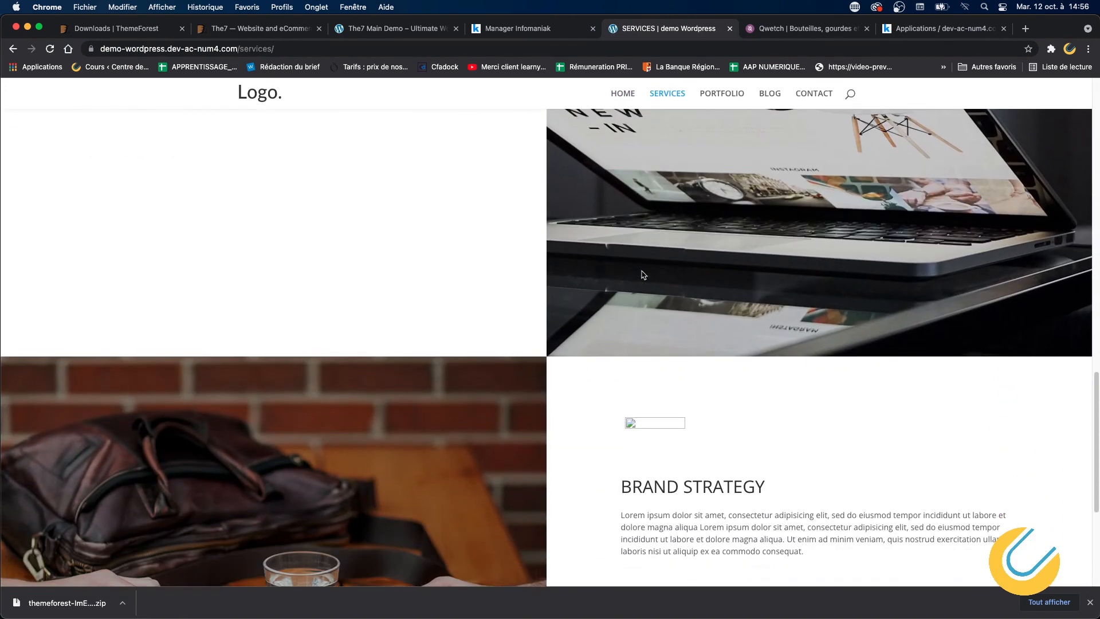
{"action": "scroll", "coordinate": [641, 271], "scroll_direction": "up", "scroll_amount": 20}
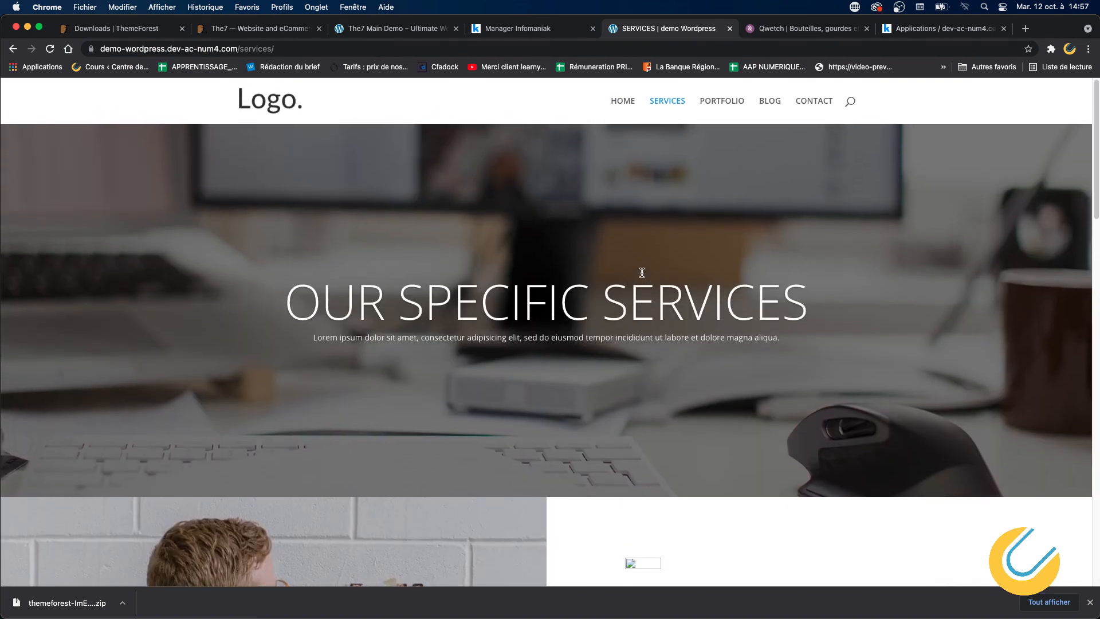